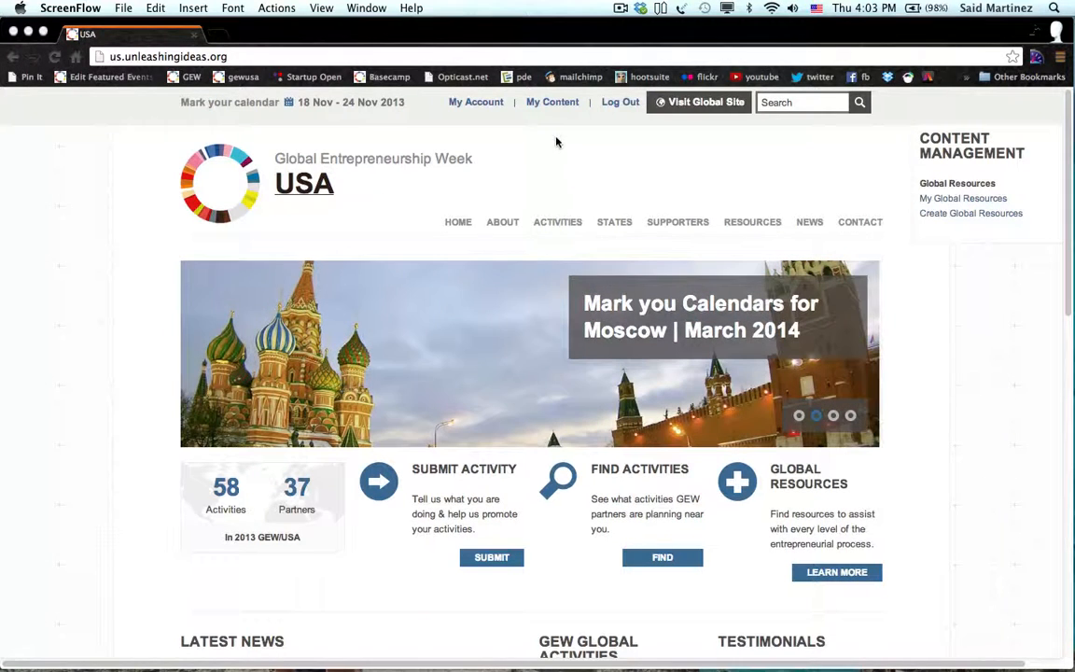
Go to My Content and start submitting a new activity.
click(570, 105)
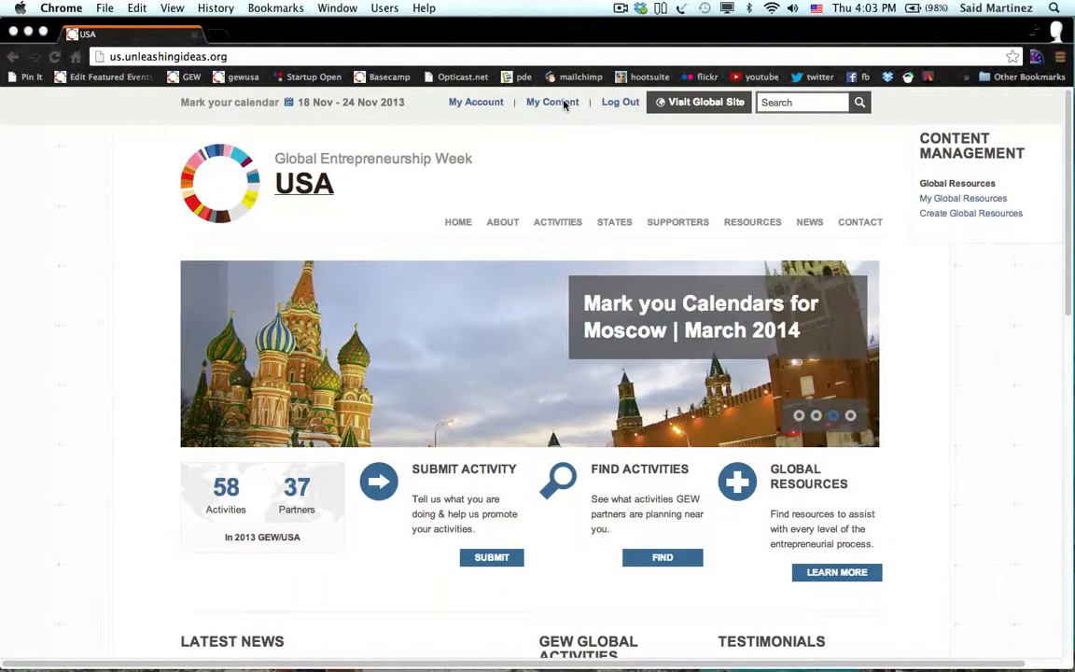
click(567, 105)
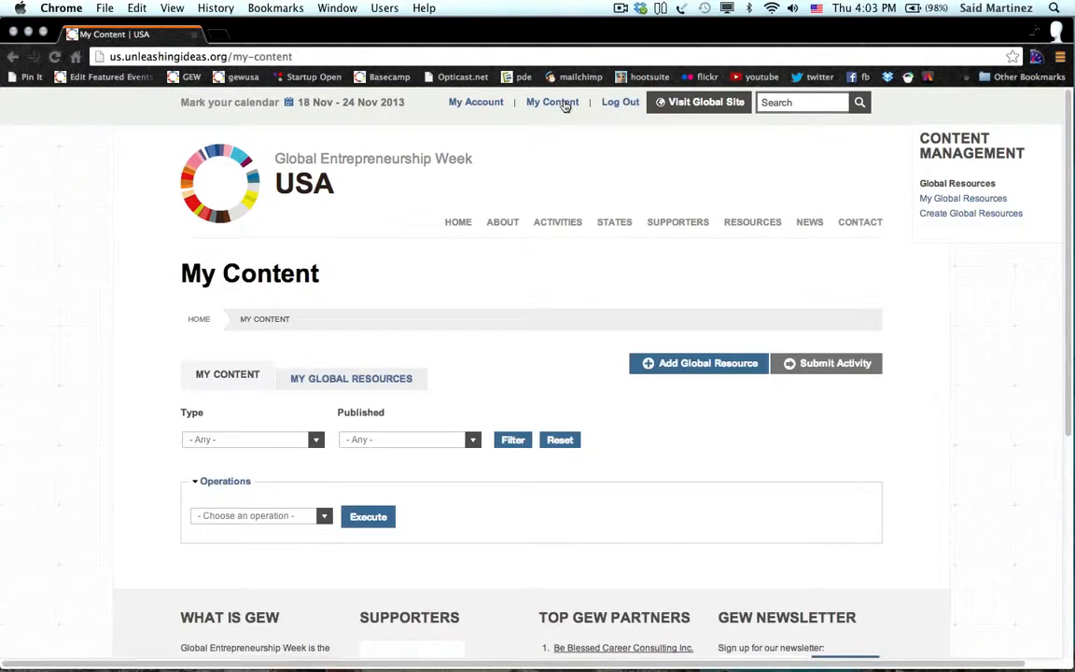
scroll(547, 451, down, 3)
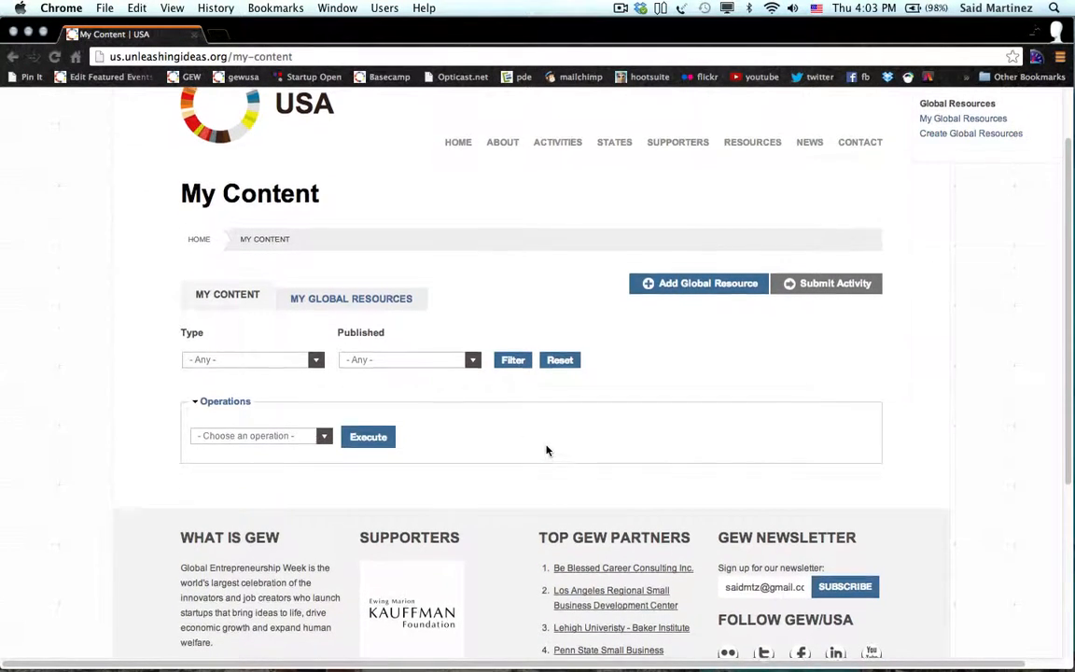
scroll(548, 449, up, 3)
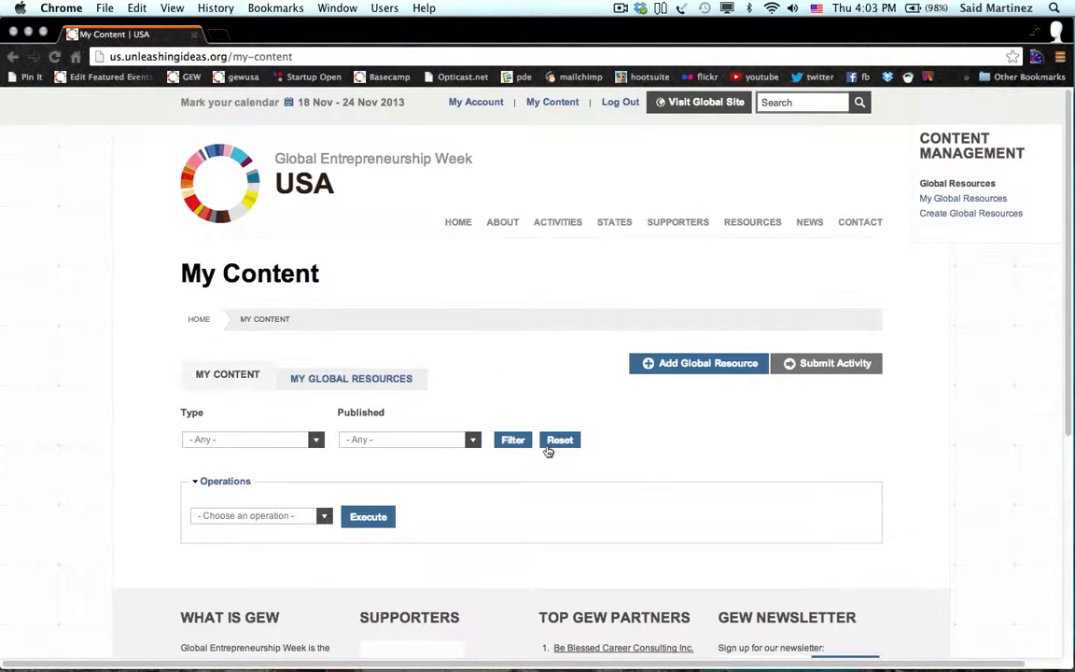
click(812, 366)
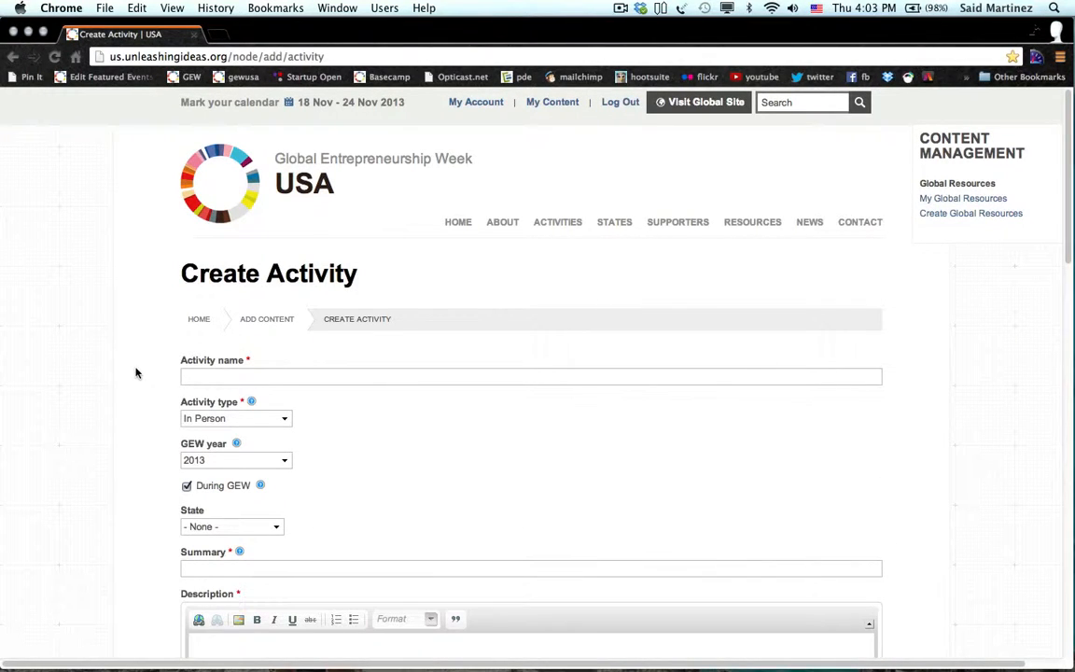
Name the activity 'Hackathon DC USA' using the autocomplete suggestion.
scroll(135, 373, down, 2)
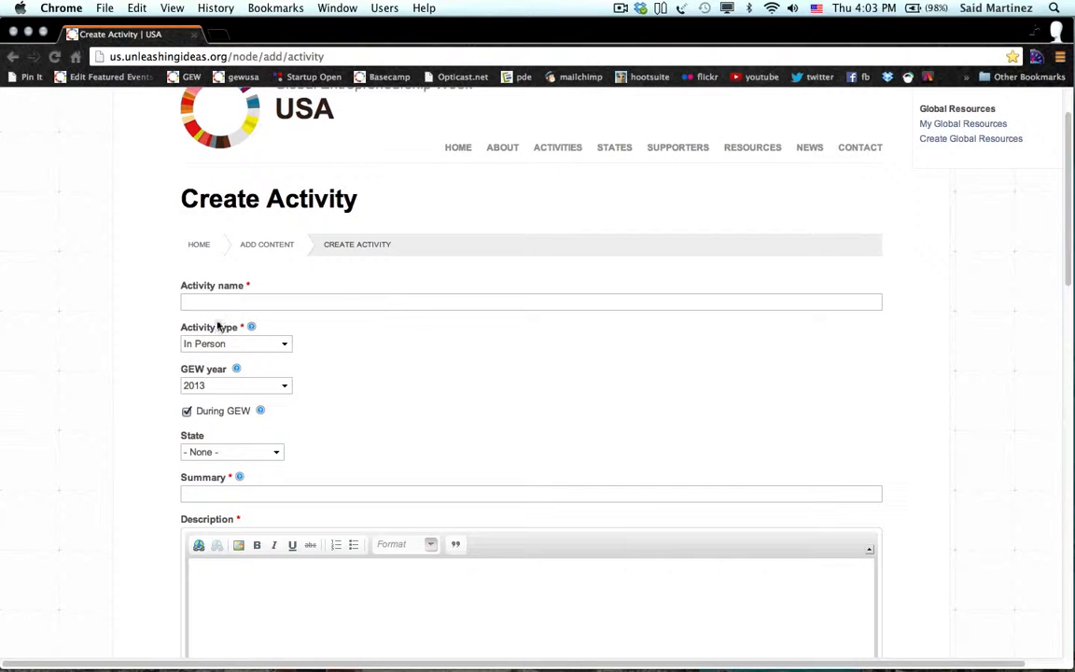
click(341, 299)
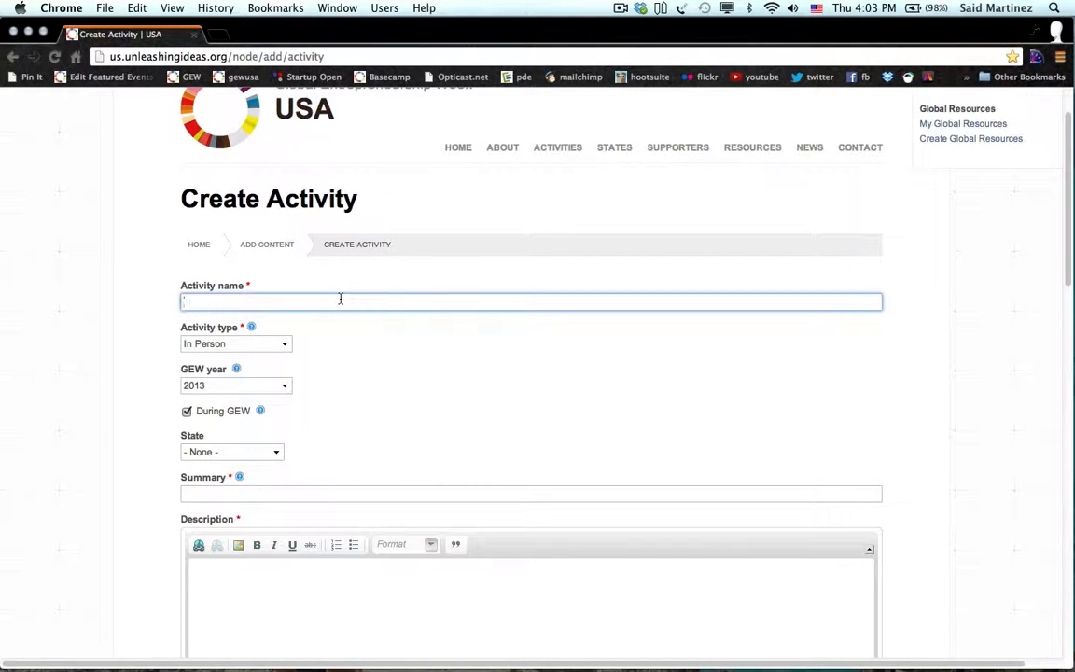
text(Ha)
key(Down)
key(Return)
Set the activity type to Virtual and the state to District of Columbia.
click(282, 344)
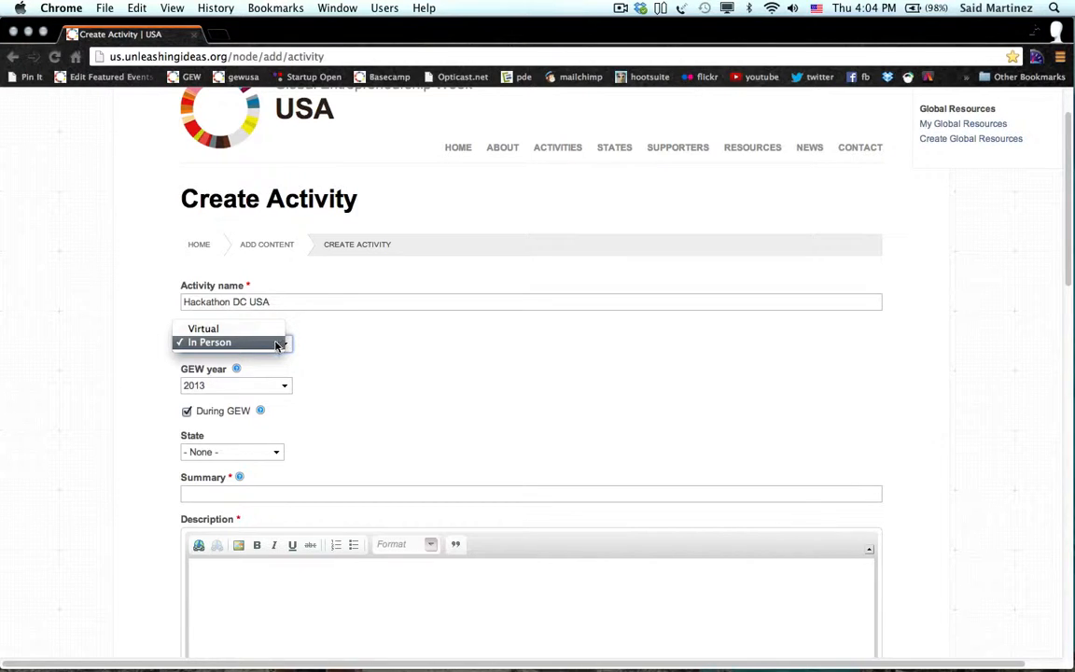
click(259, 329)
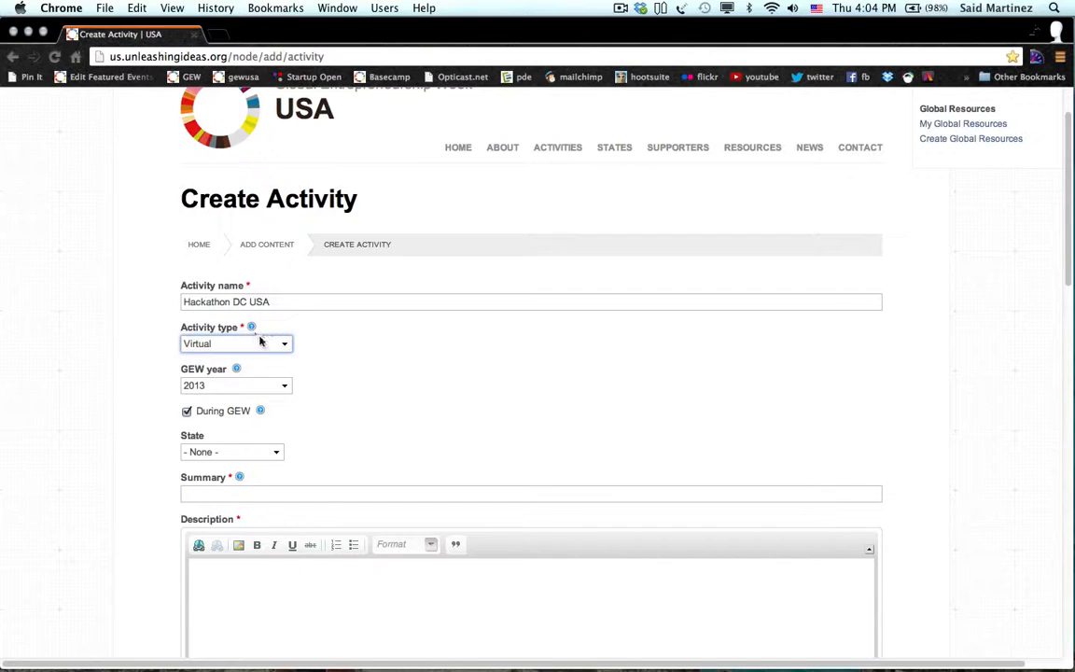
click(336, 394)
scroll(370, 429, down, 2)
scroll(371, 429, down, 2)
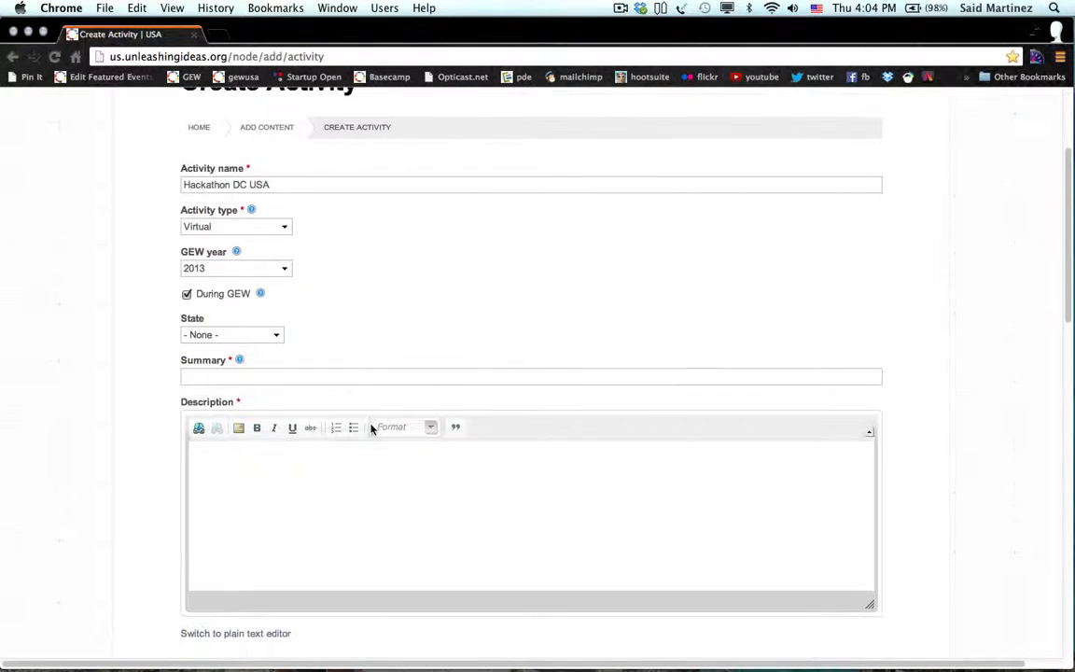
click(263, 334)
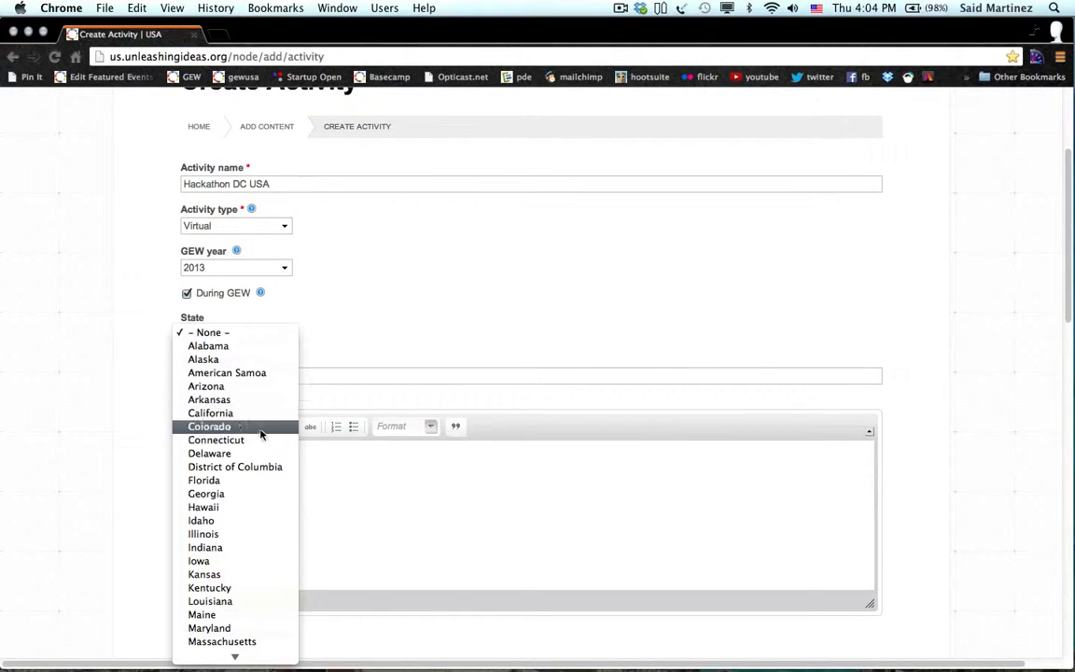
click(261, 472)
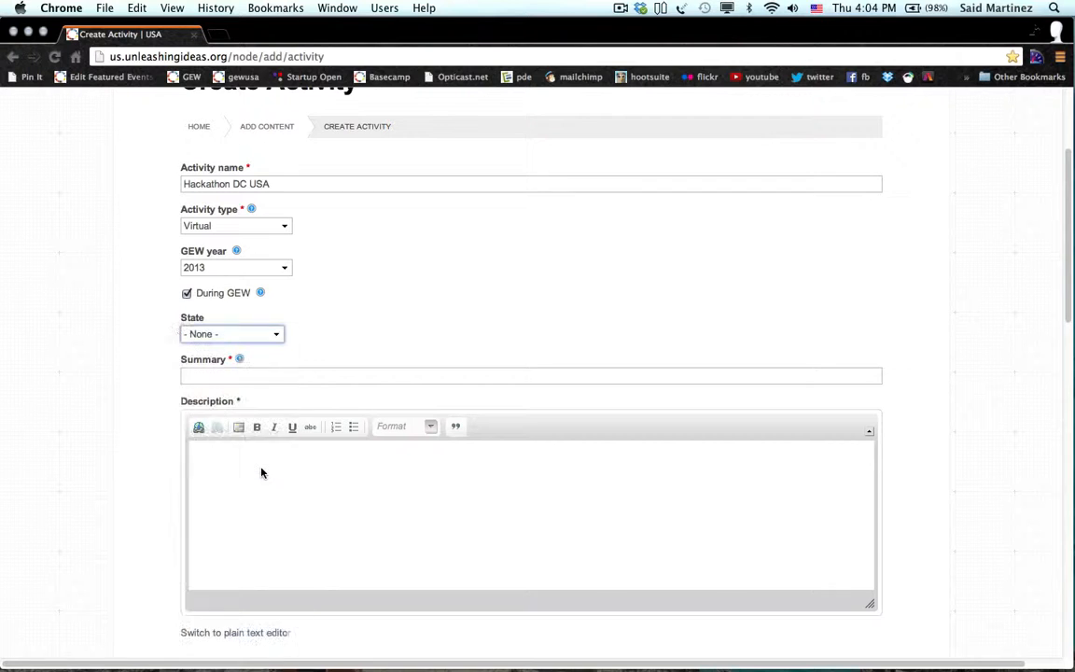
scroll(139, 366, down, 5)
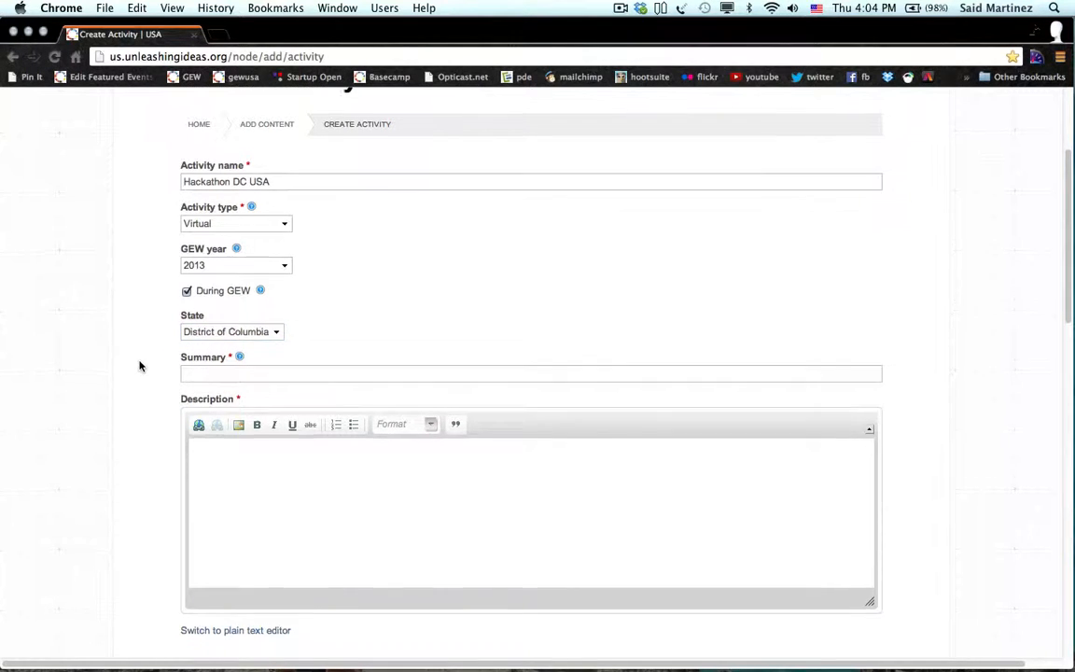
click(198, 235)
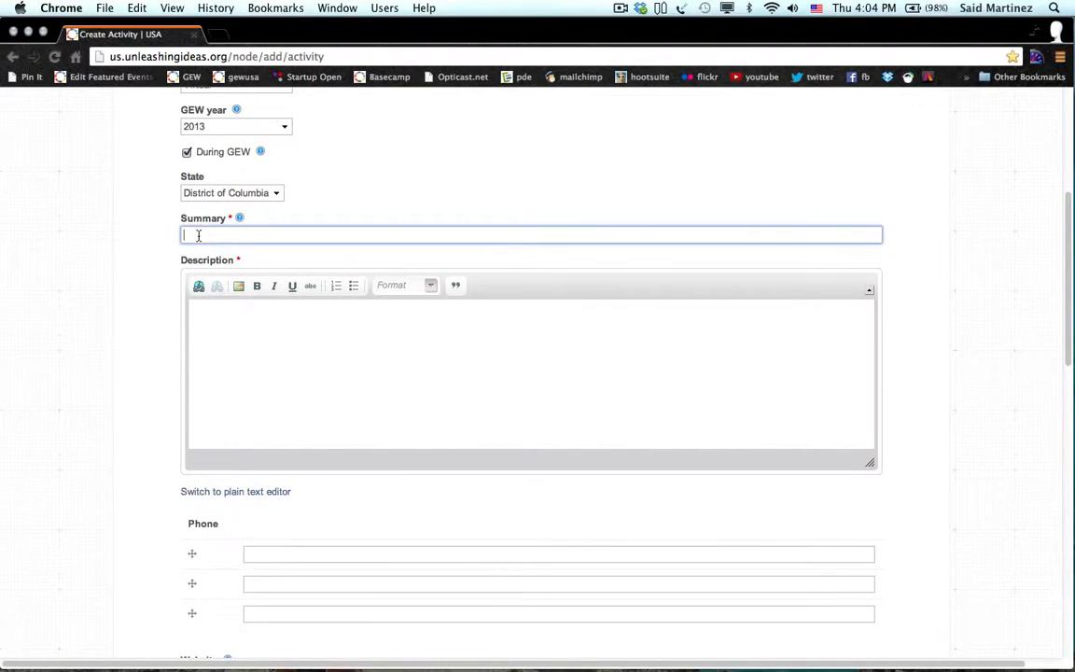
Copy the DC Hackathon sentence from TextEdit into the Summary field.
key(super+Tab)
key(super+Tab)
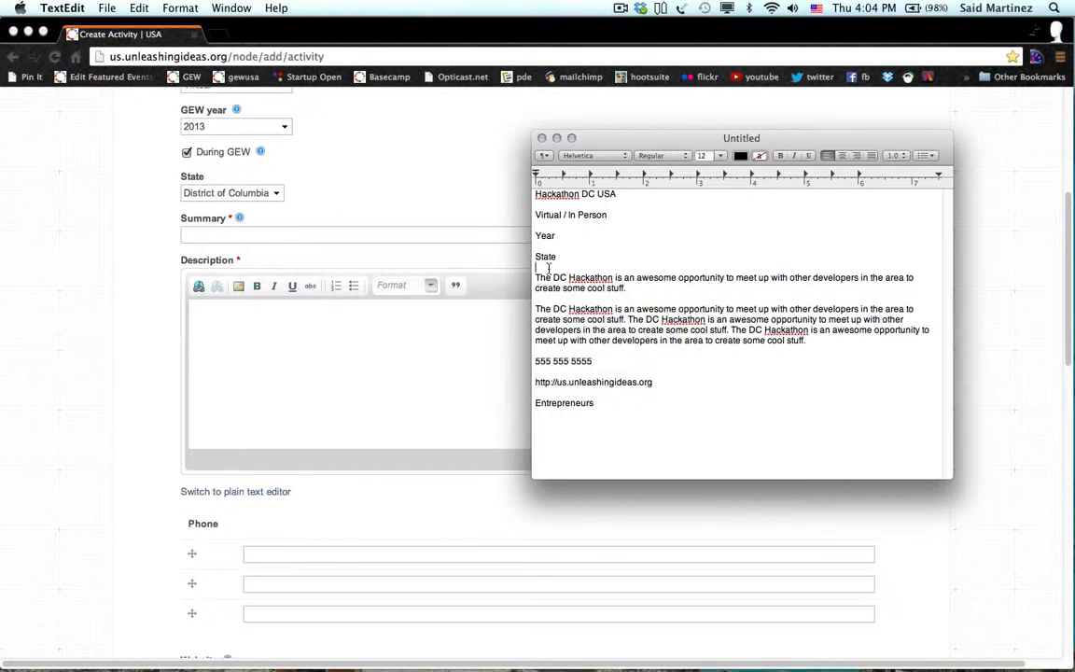
drag(535, 278, 625, 288)
key(super+c)
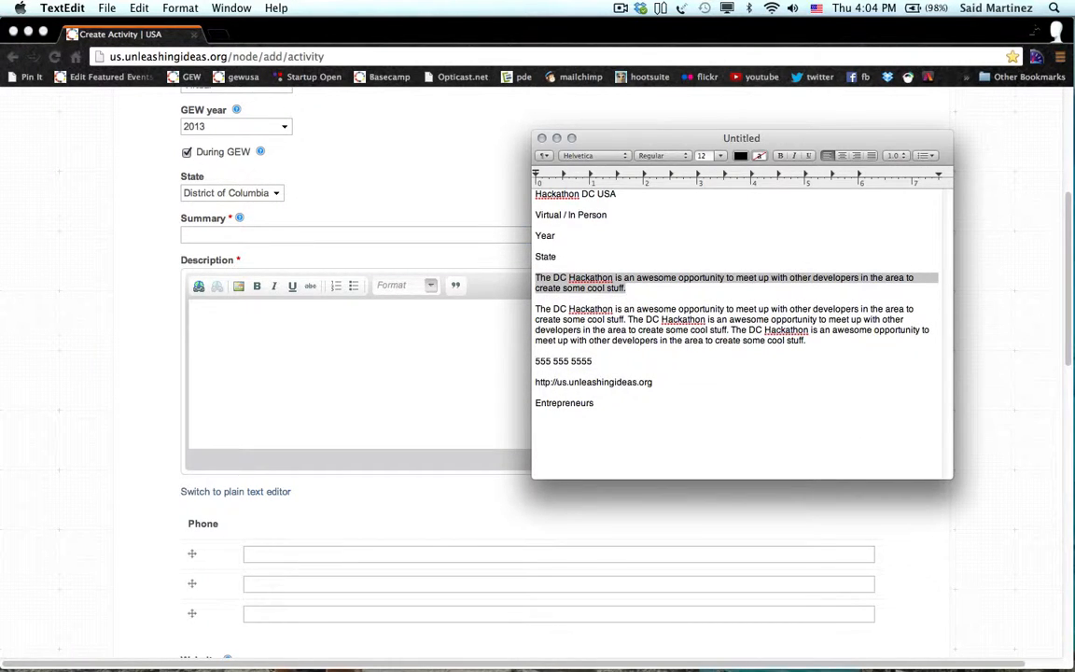
click(252, 320)
click(246, 237)
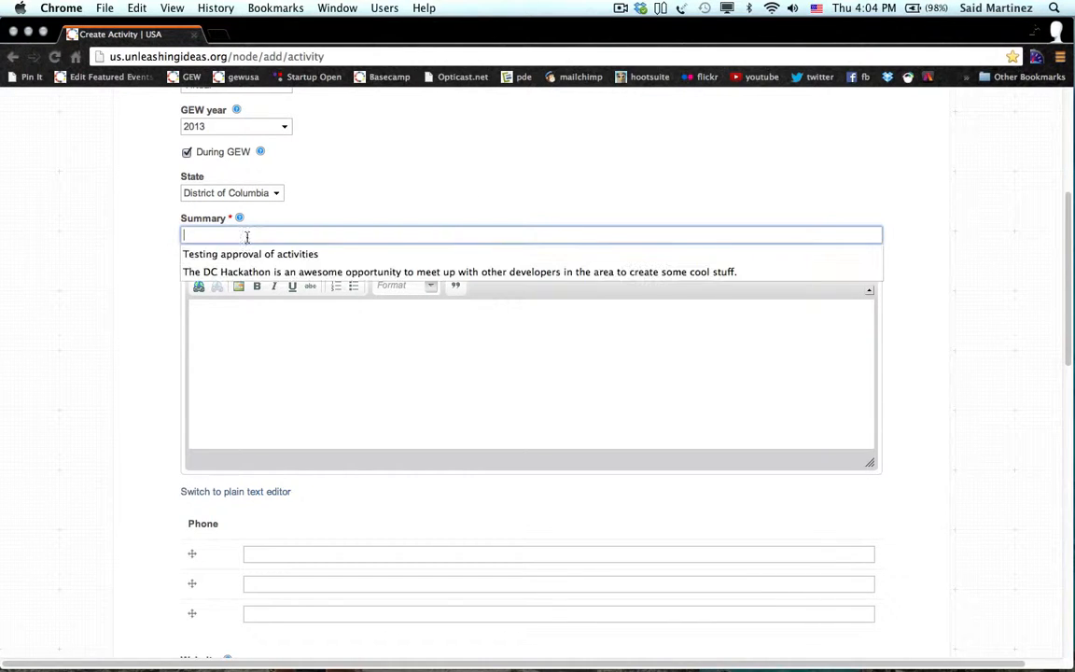
key(super+v)
Paste the Hackathon sentence several times into the Description.
click(223, 334)
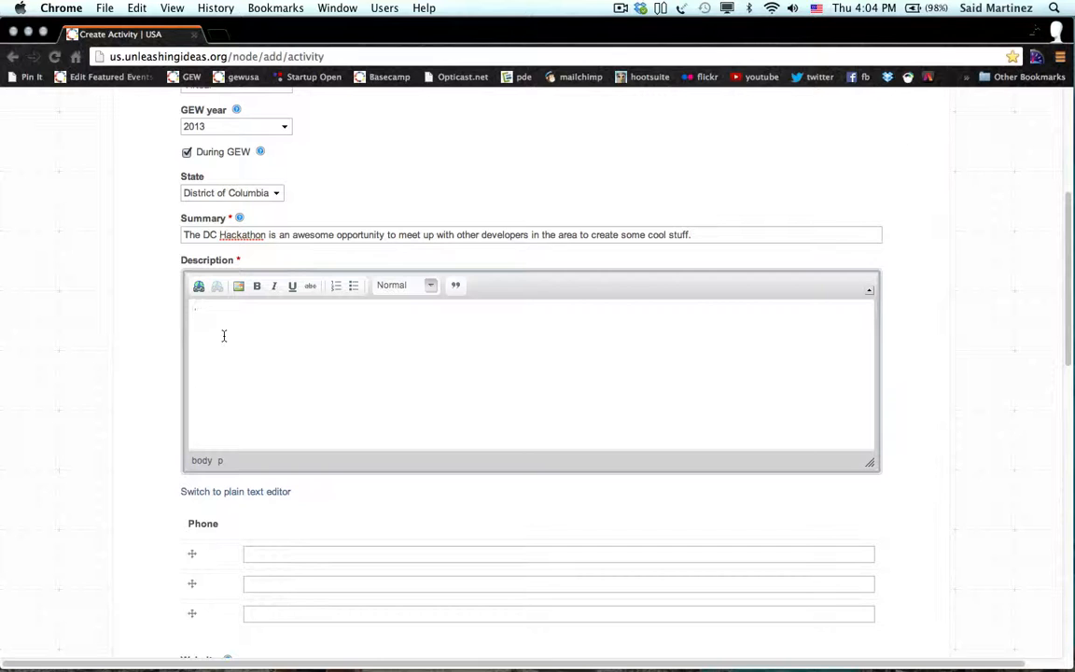
key(super+v)
key(super+v)
key(super+v)
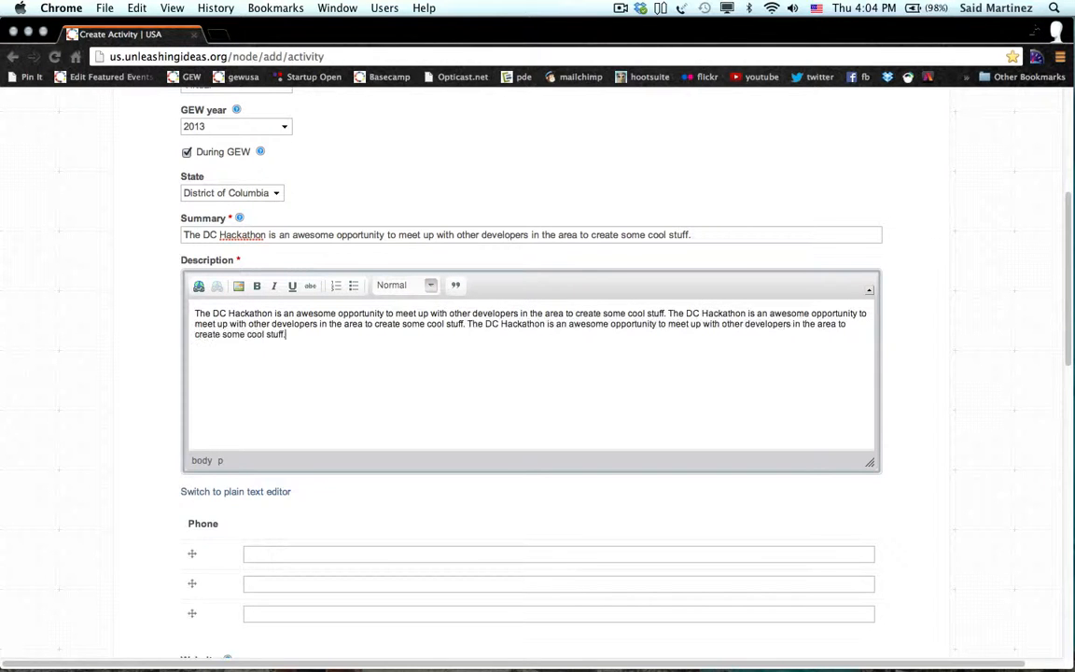
key(super+v)
key(super+v)
key(super+v)
key(super+v)
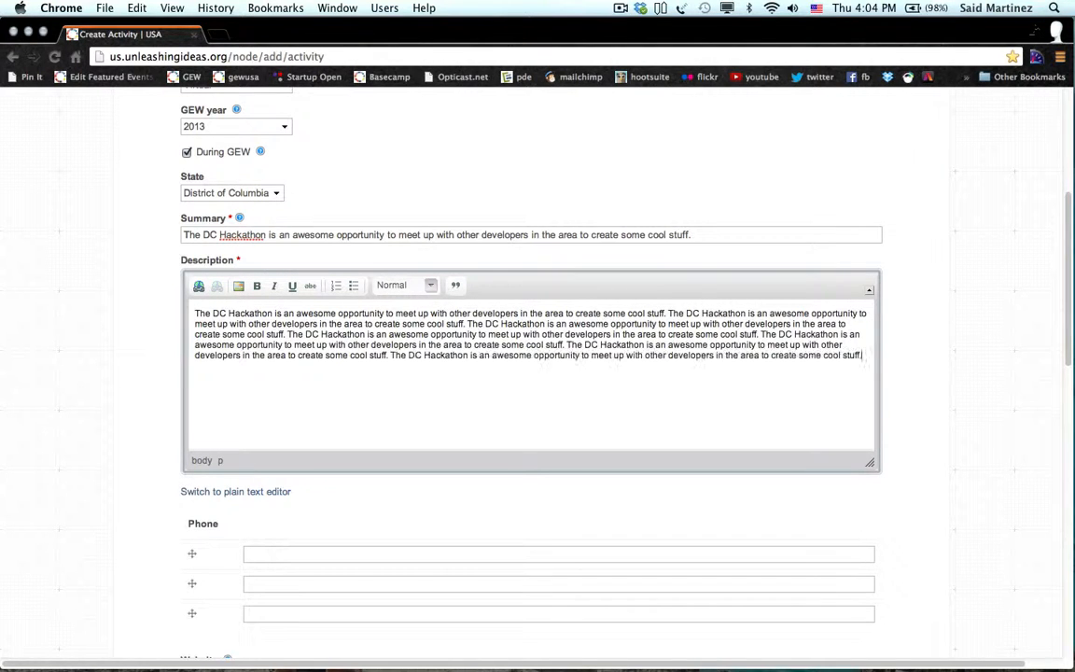
click(118, 426)
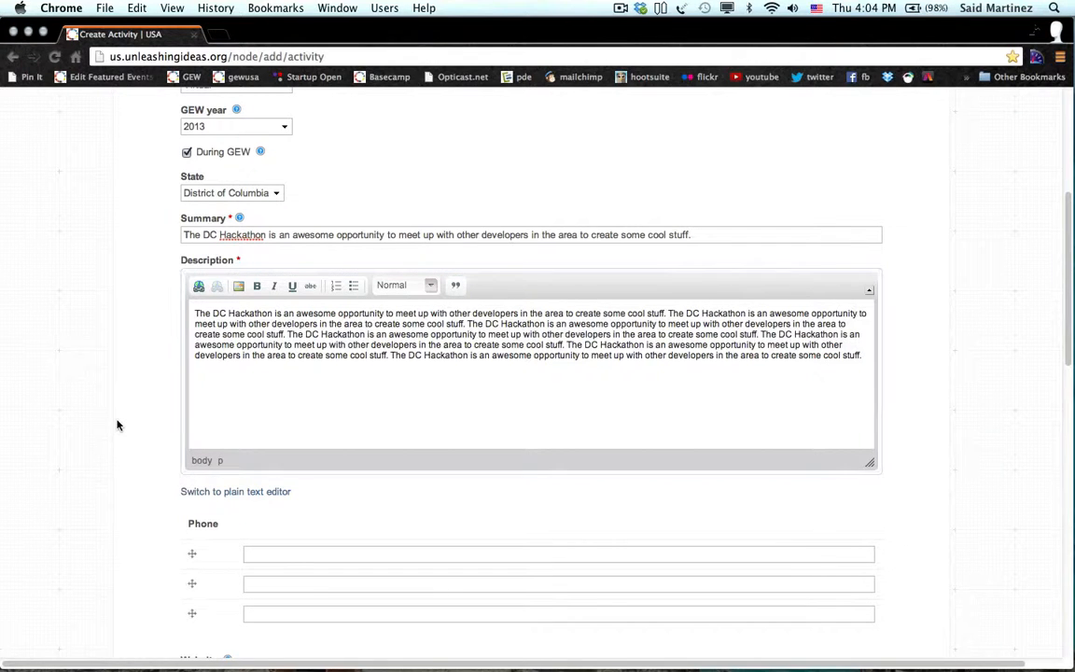
Fill the contact phone number from the saved autofill suggestion.
scroll(118, 426, down, 5)
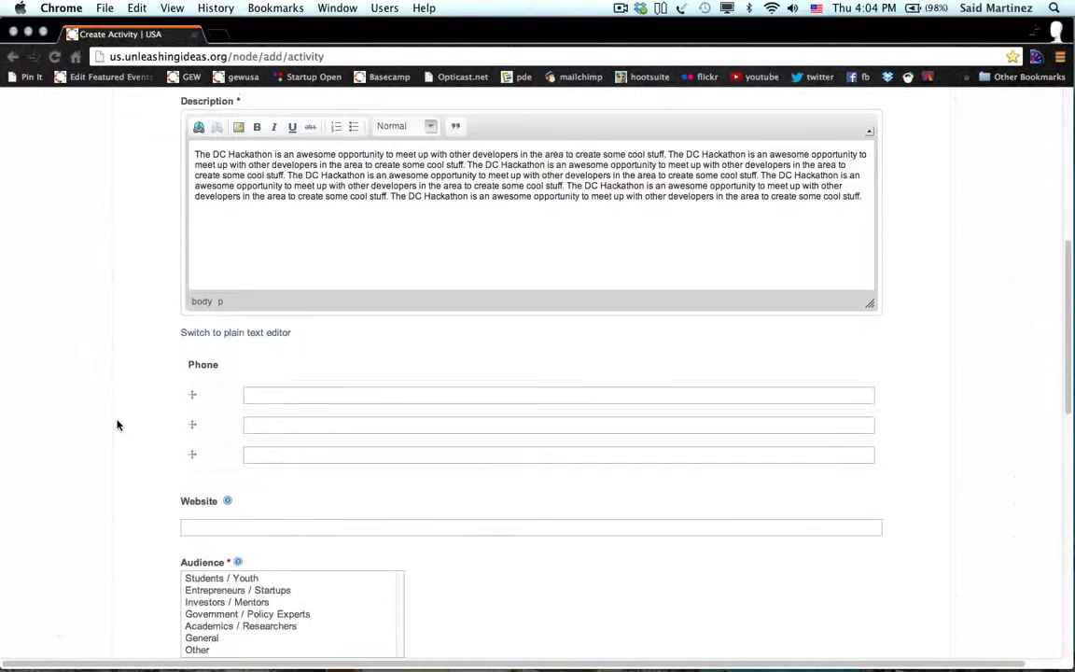
click(280, 374)
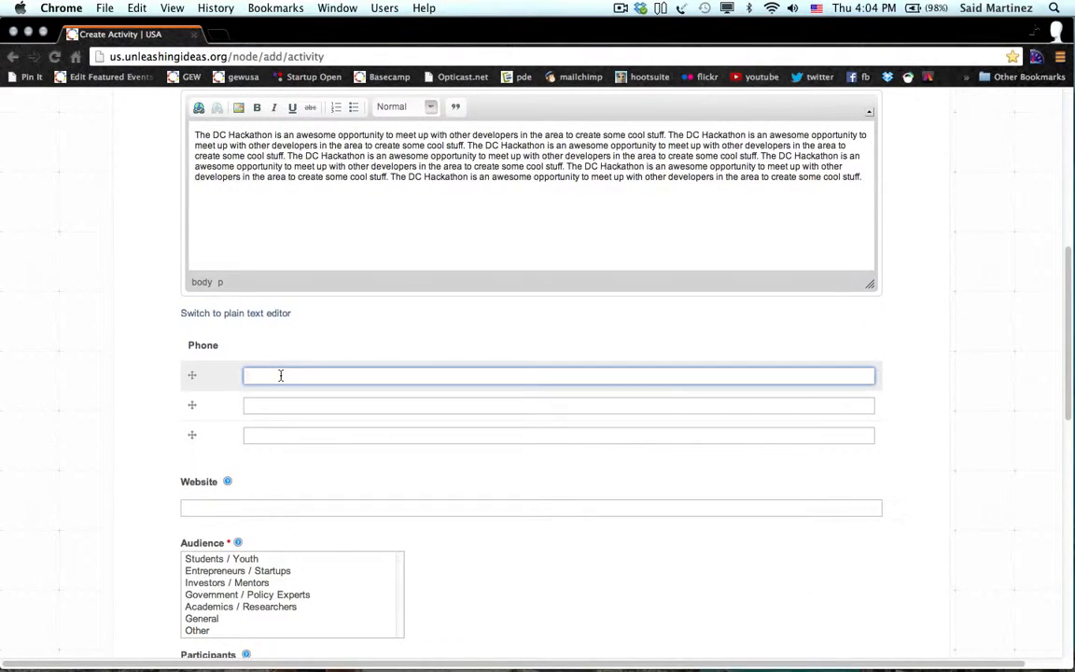
text(555)
key(Down)
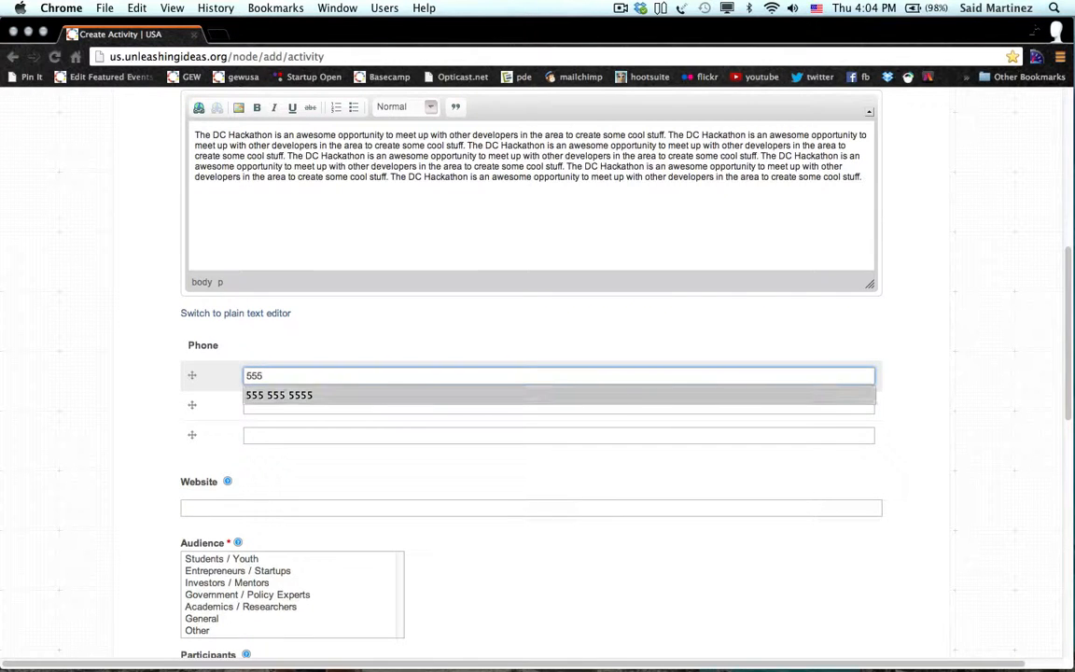
key(Return)
click(119, 455)
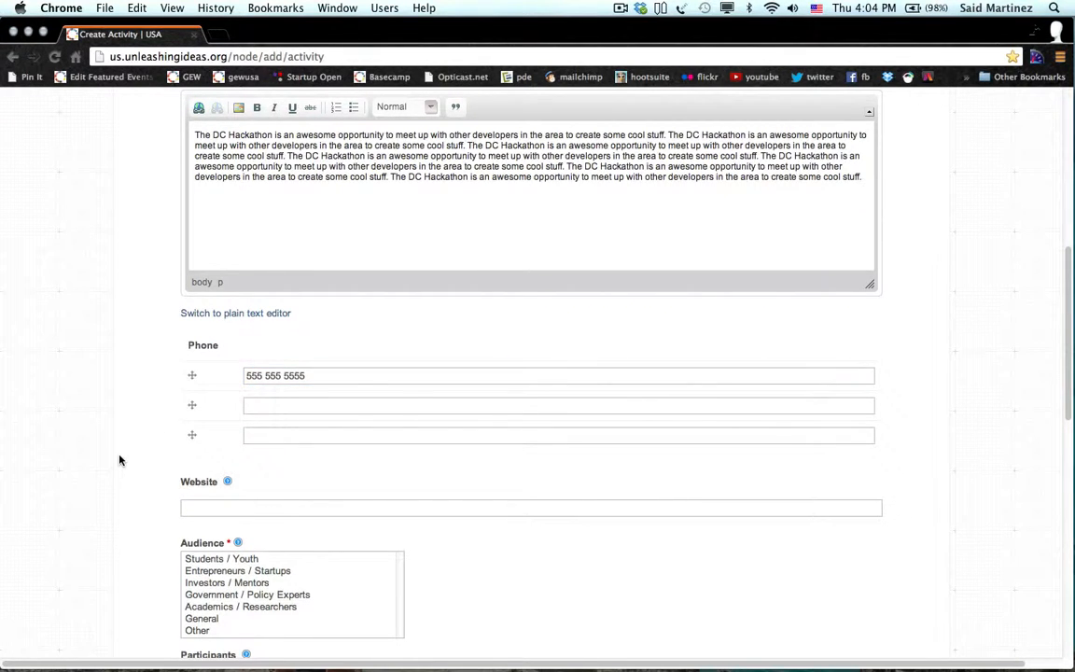
scroll(120, 457, down, 3)
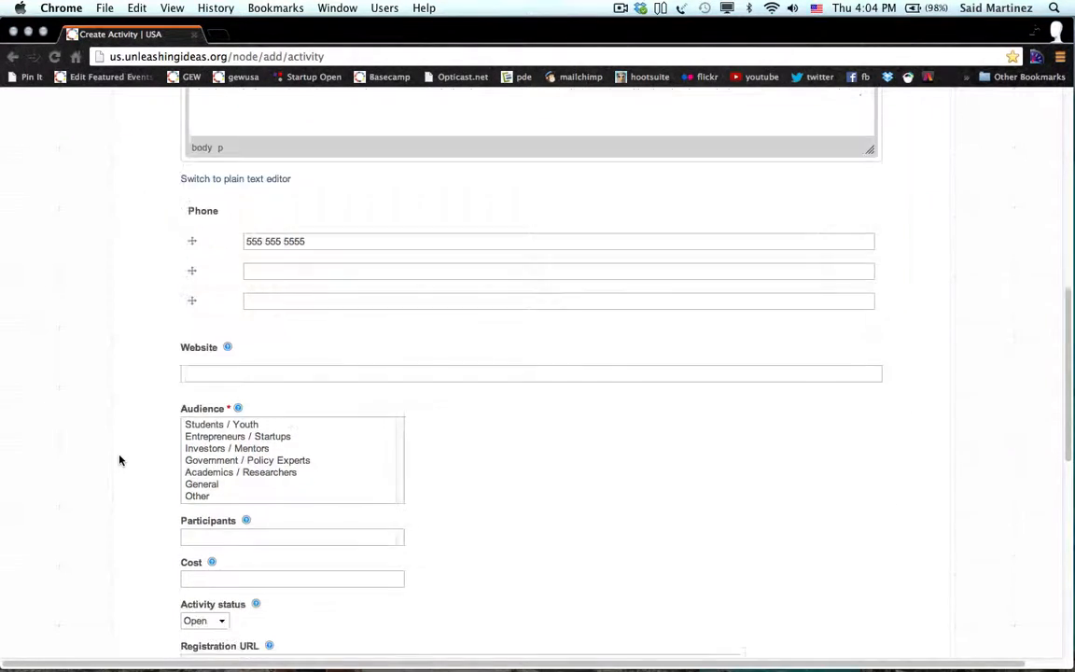
click(199, 373)
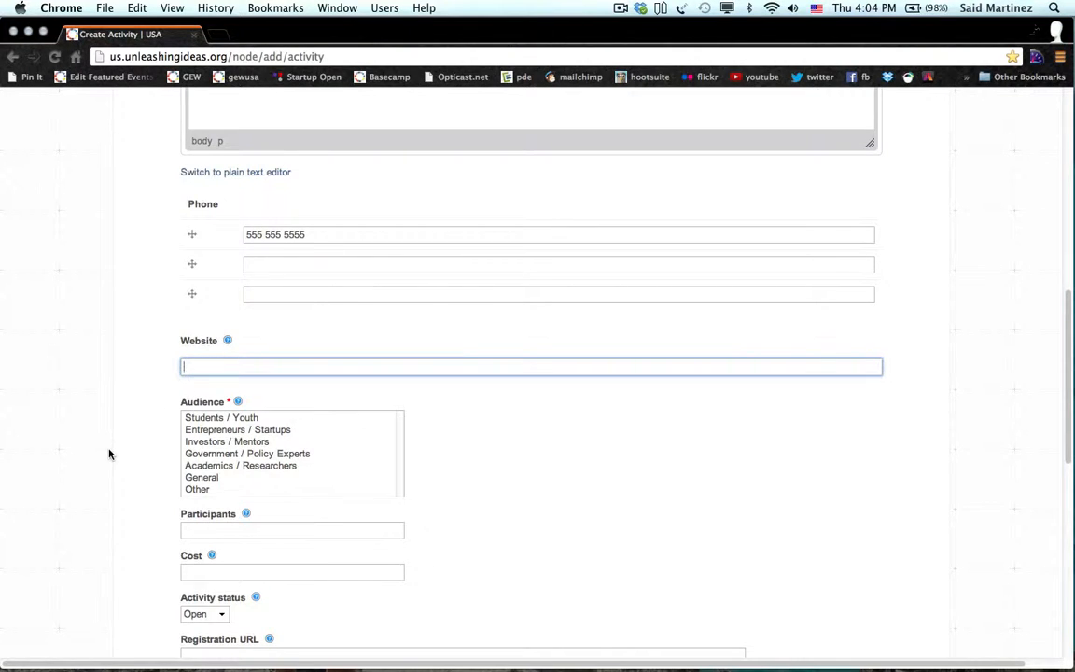
scroll(108, 455, down, 1)
text(http)
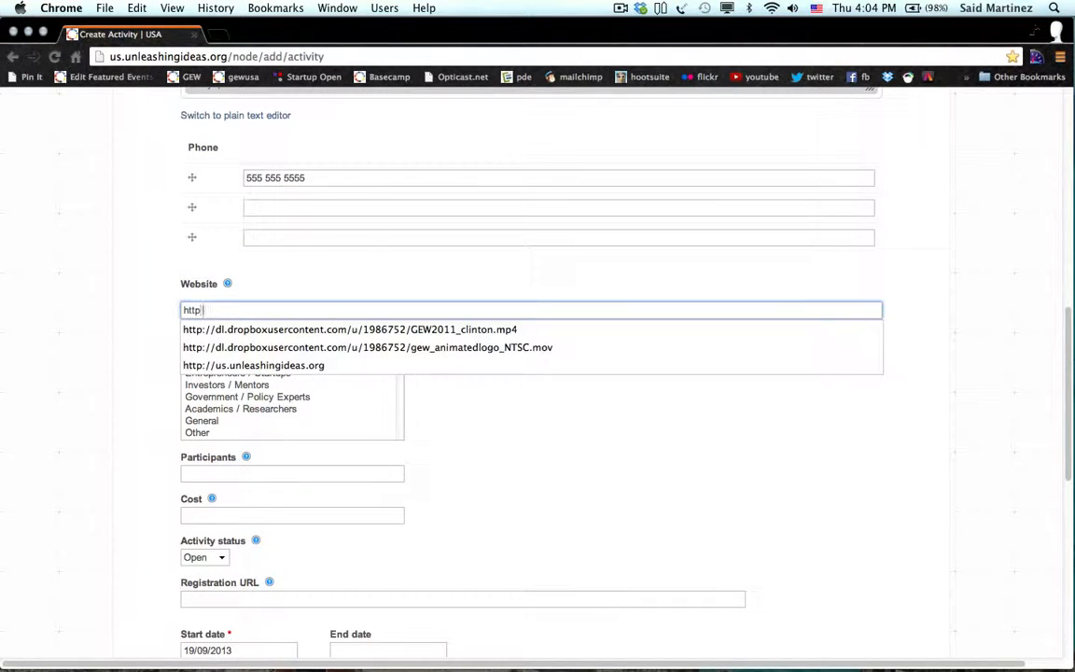
text(://us)
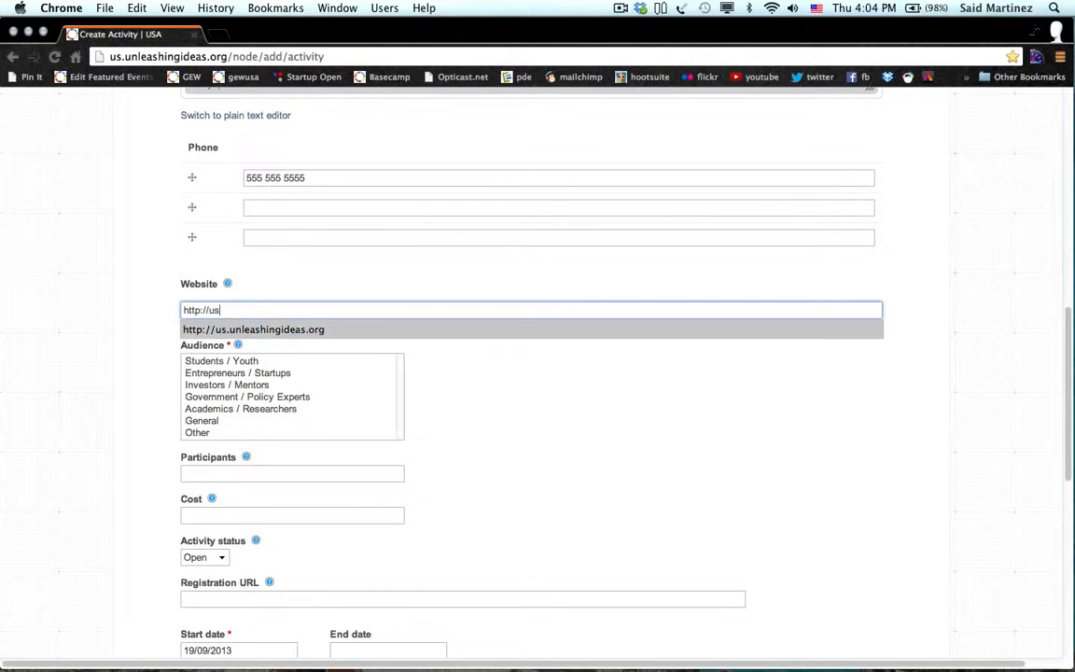
key(Down)
key(Return)
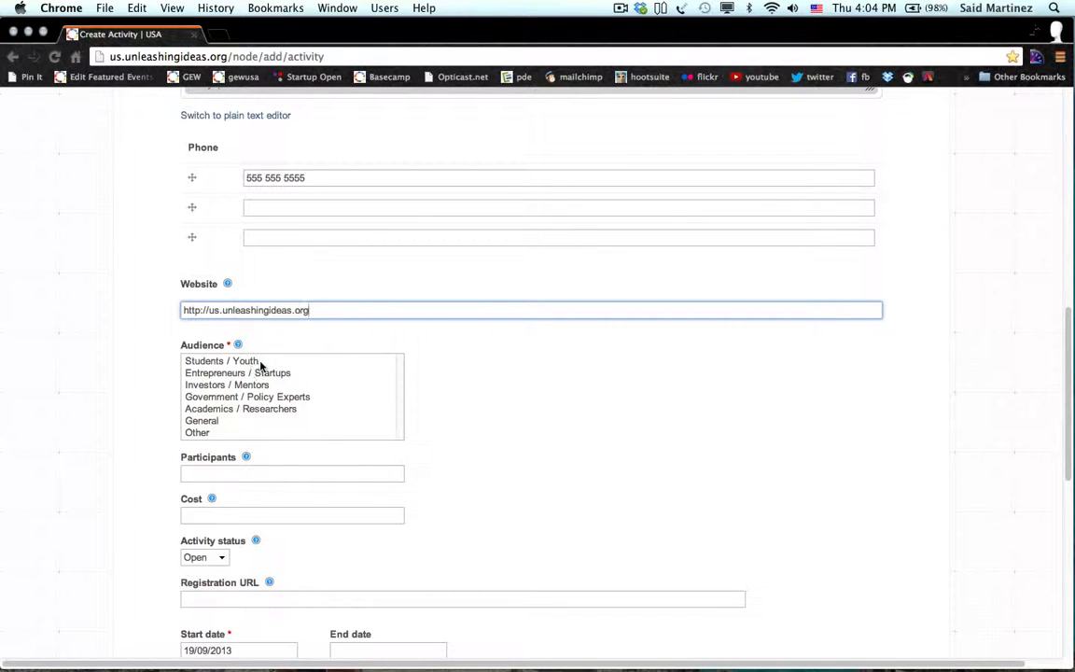
click(245, 373)
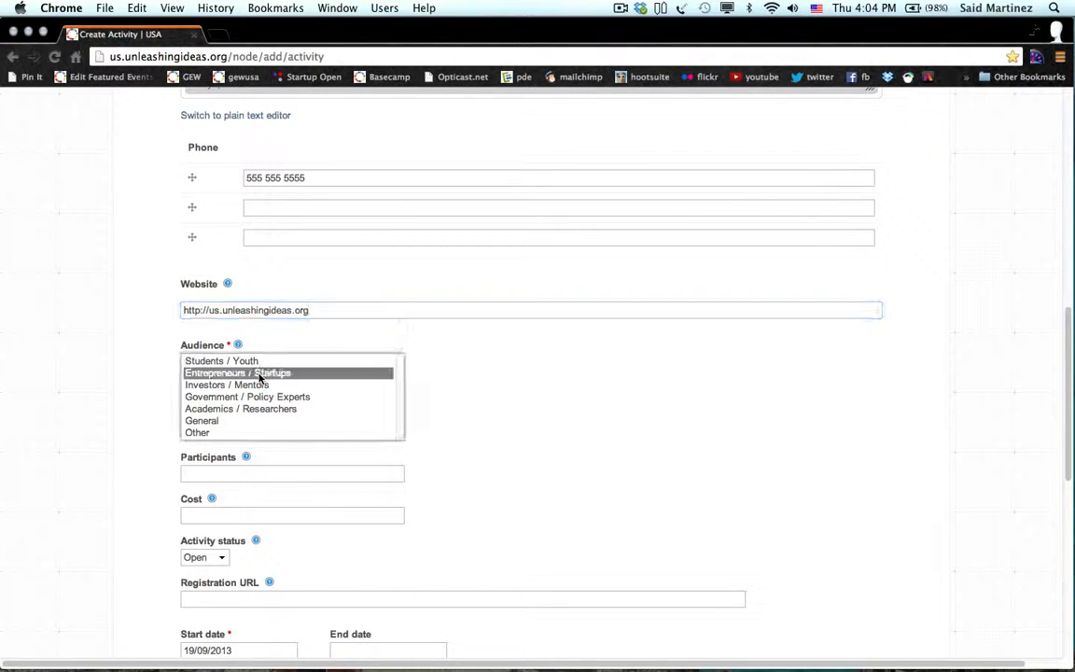
click(118, 450)
scroll(119, 453, down, 3)
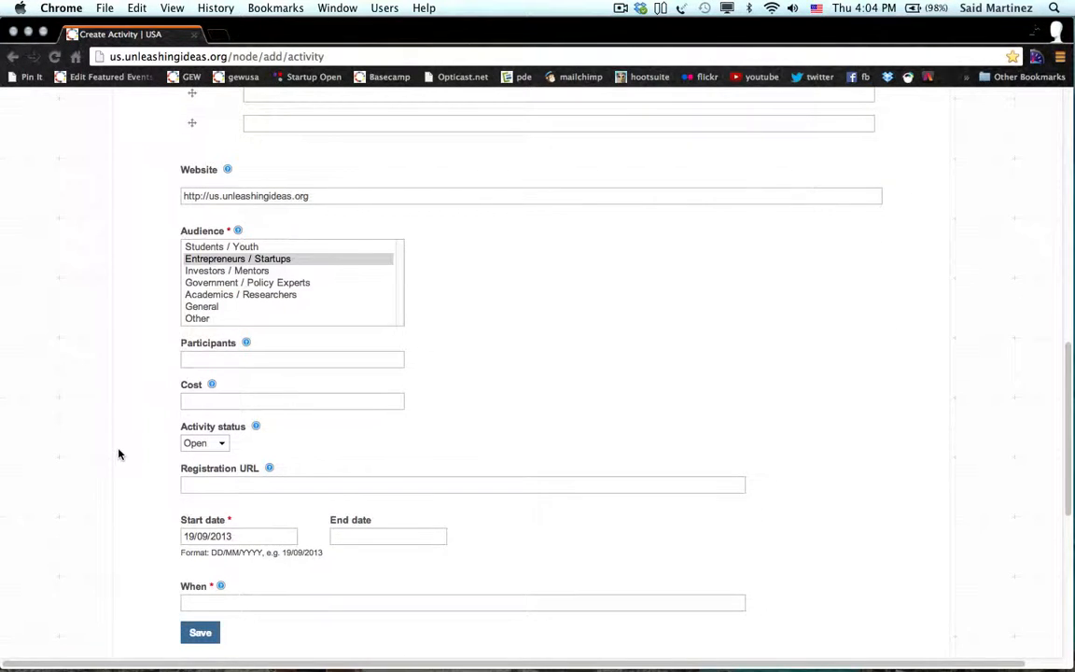
Keep the activity status set to Open.
scroll(119, 453, down, 1)
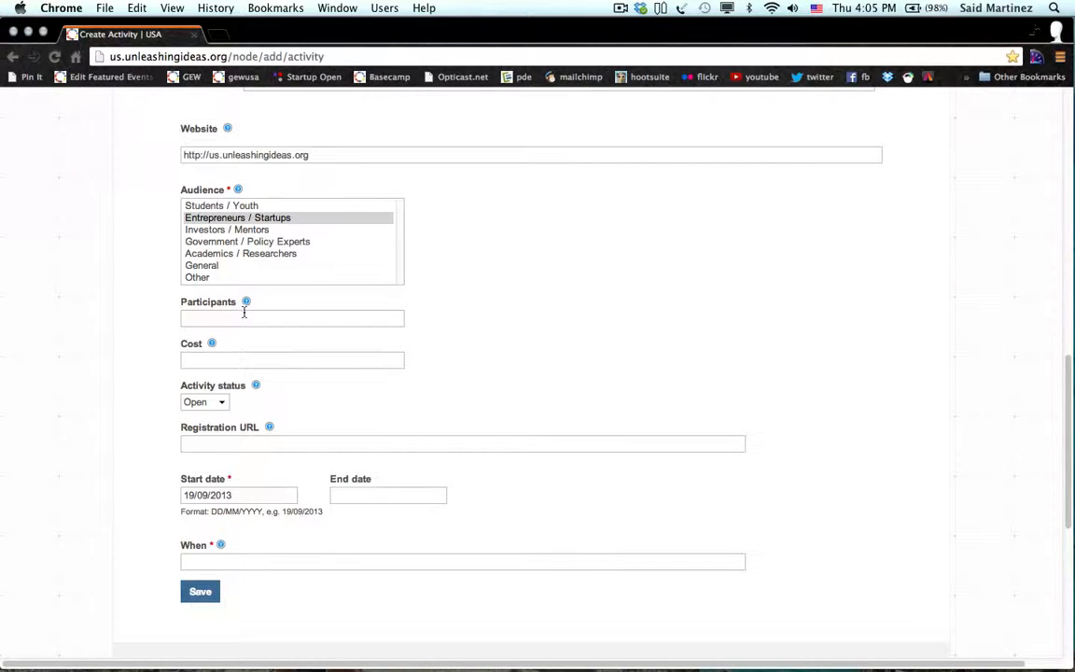
mouse_move(246, 303)
scroll(145, 406, down, 3)
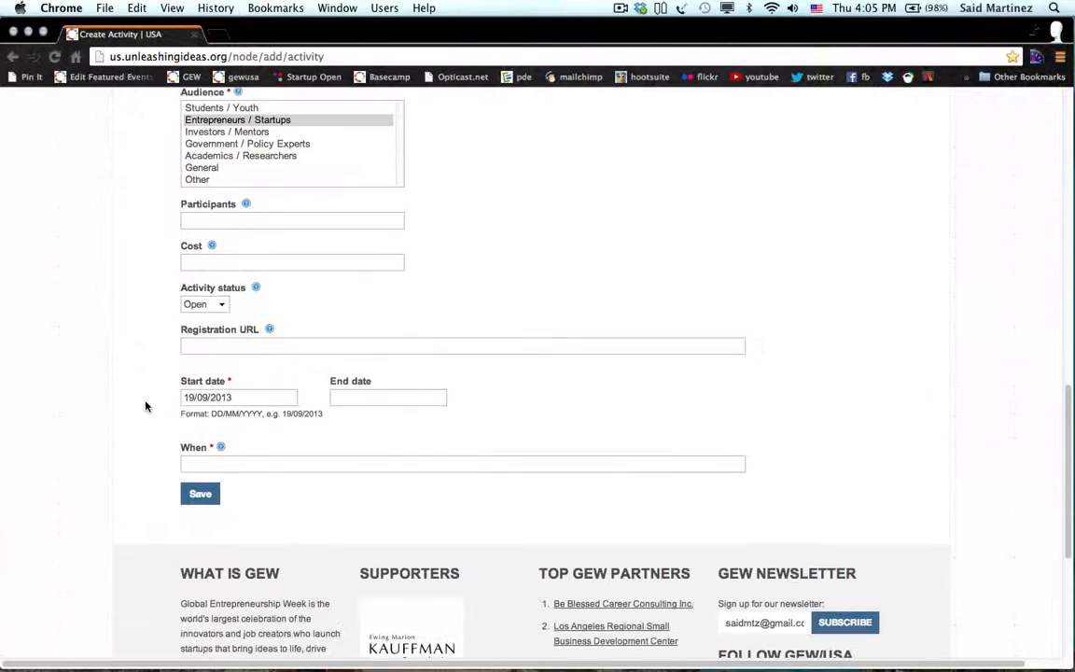
click(224, 291)
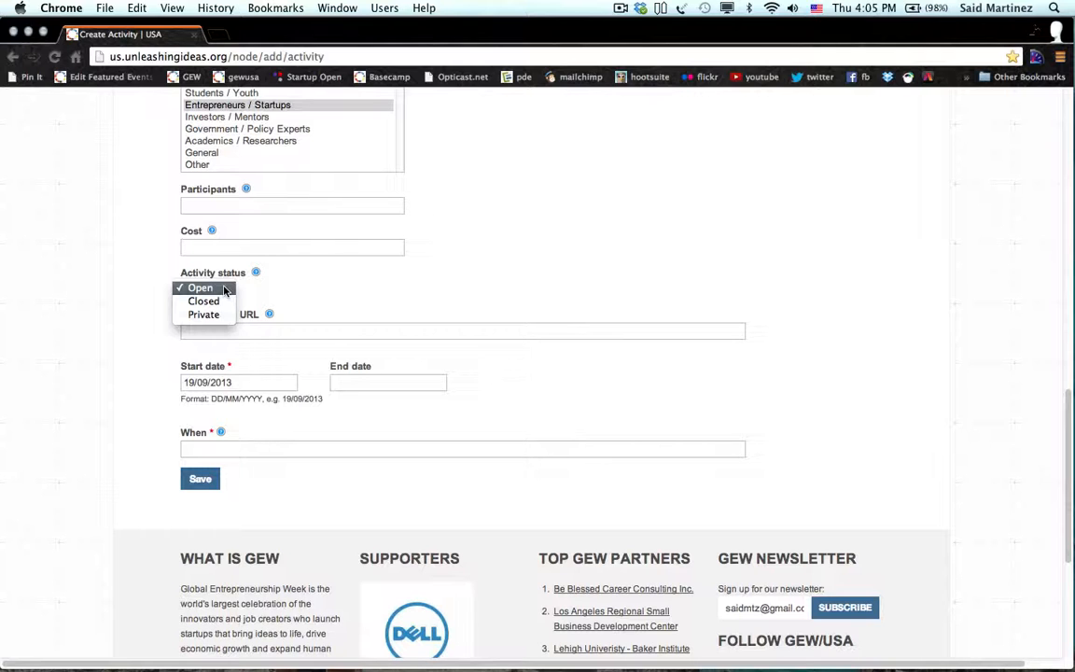
click(96, 307)
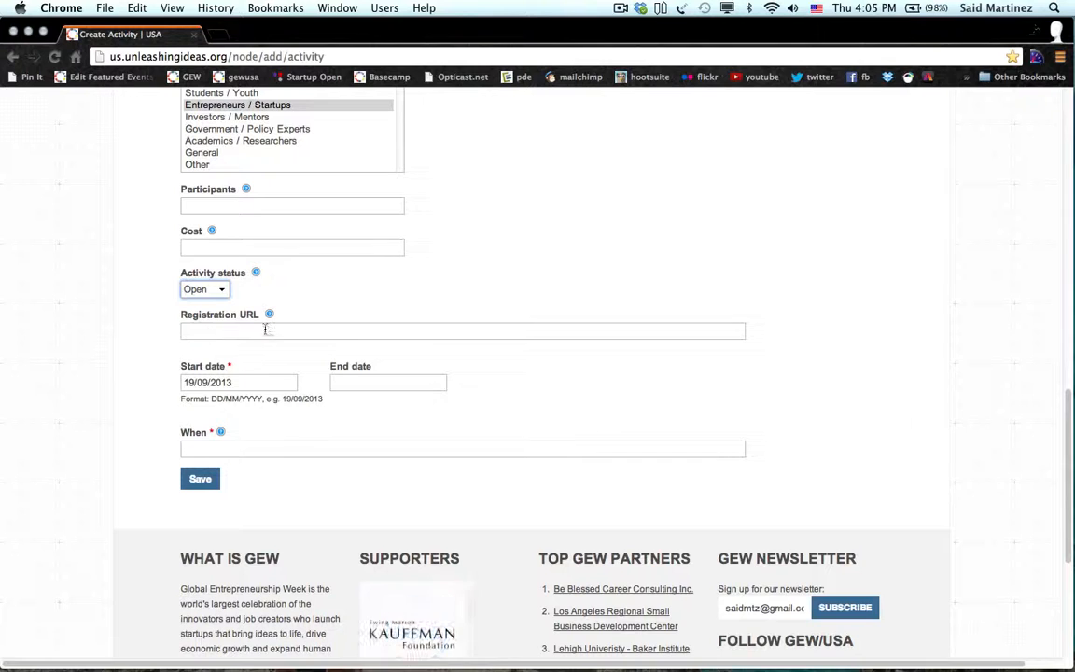
mouse_move(269, 317)
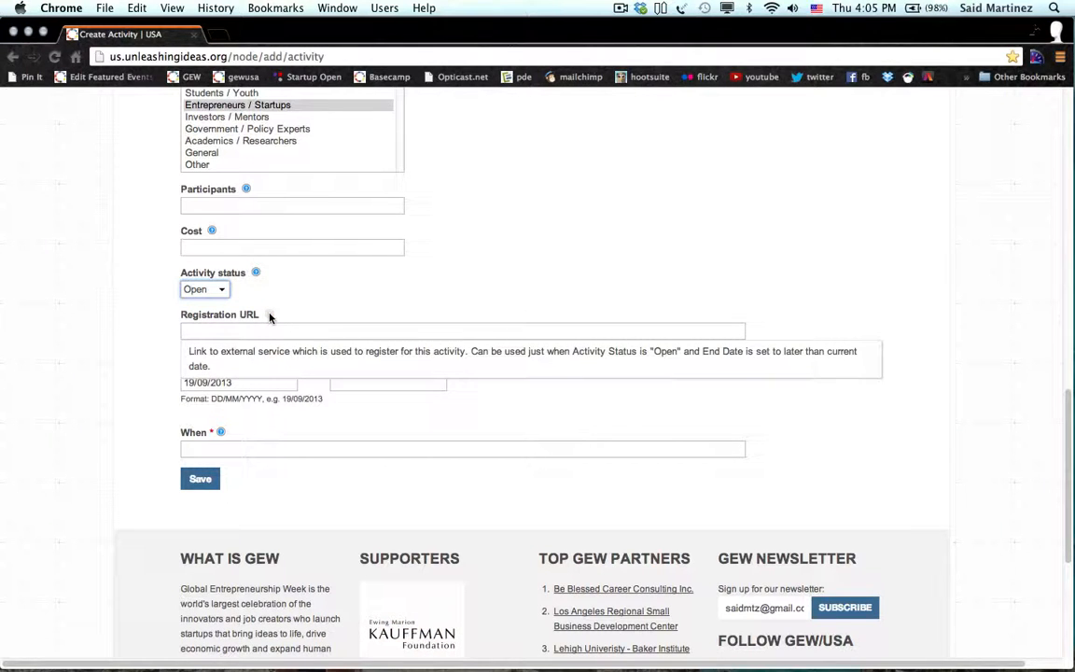
click(206, 329)
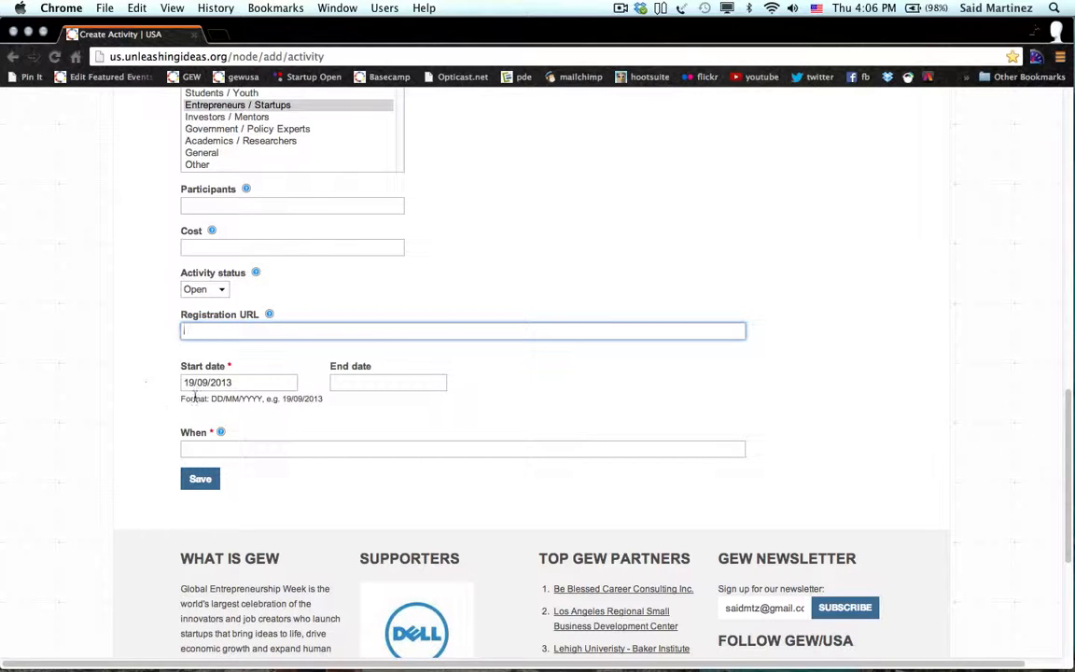
Set end date 20 September 2013 and timing 'Today and Tomorrow', then save the activity.
click(364, 383)
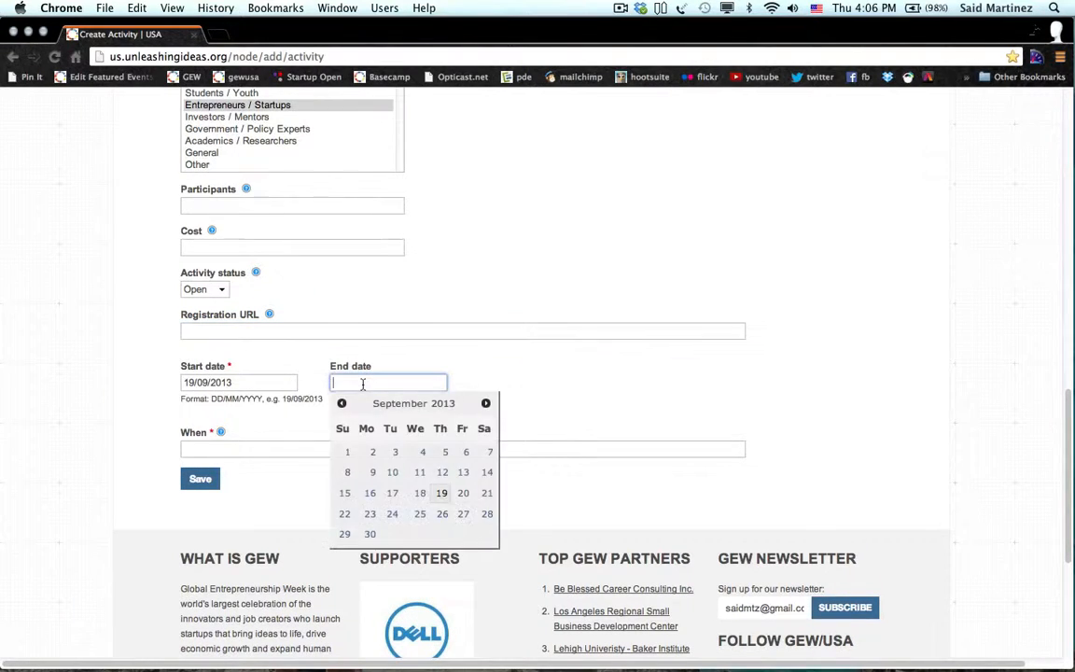
click(463, 492)
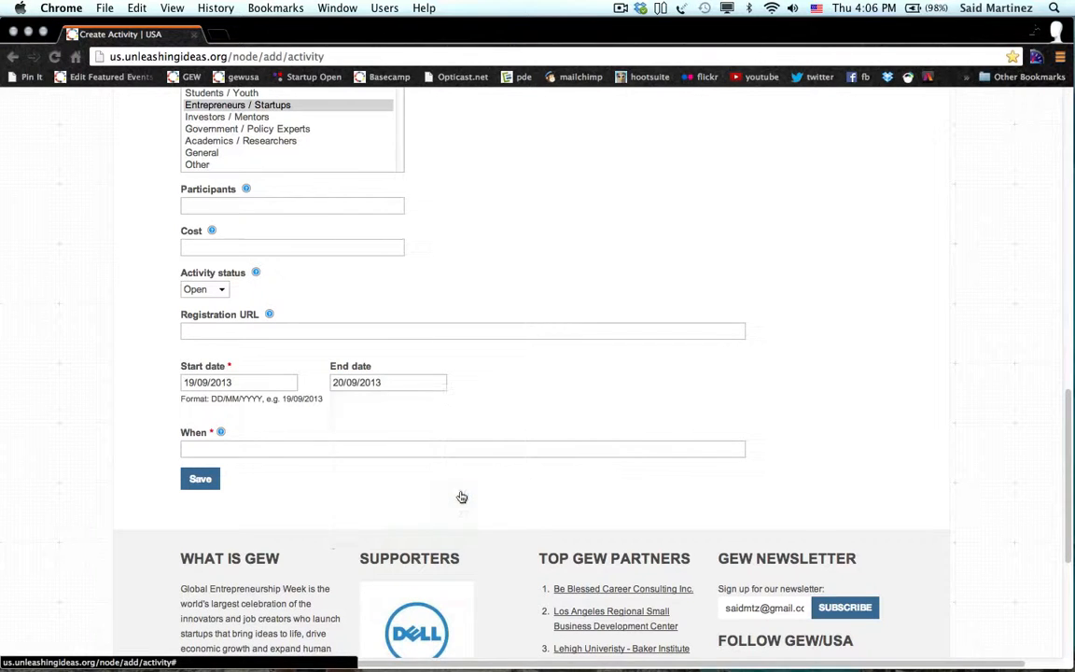
click(216, 447)
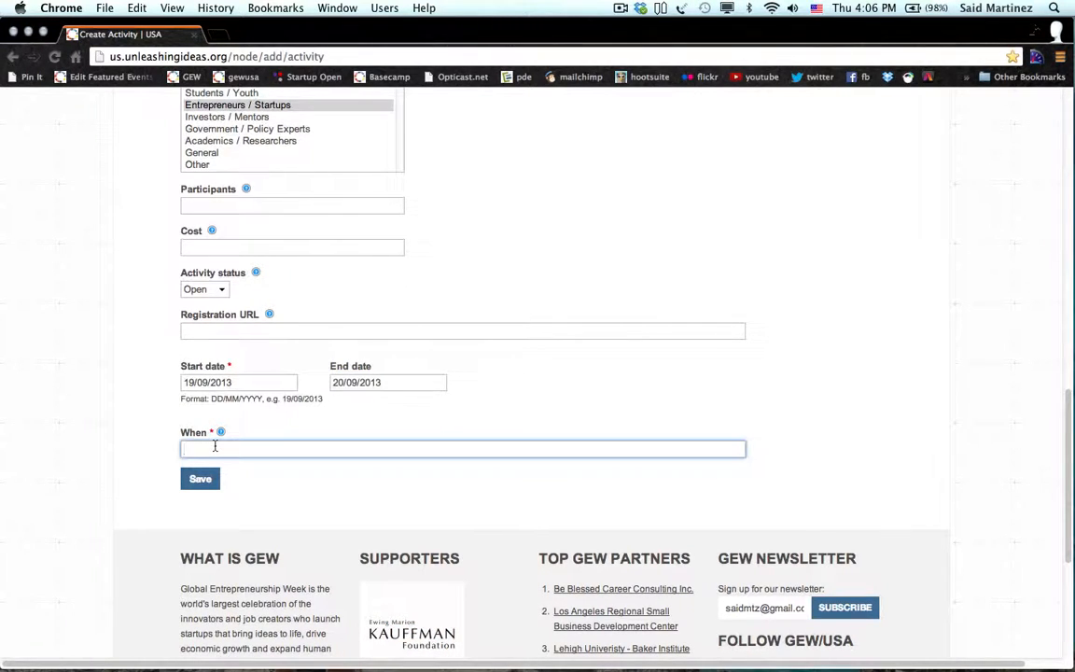
text(Today)
key(Down)
key(Return)
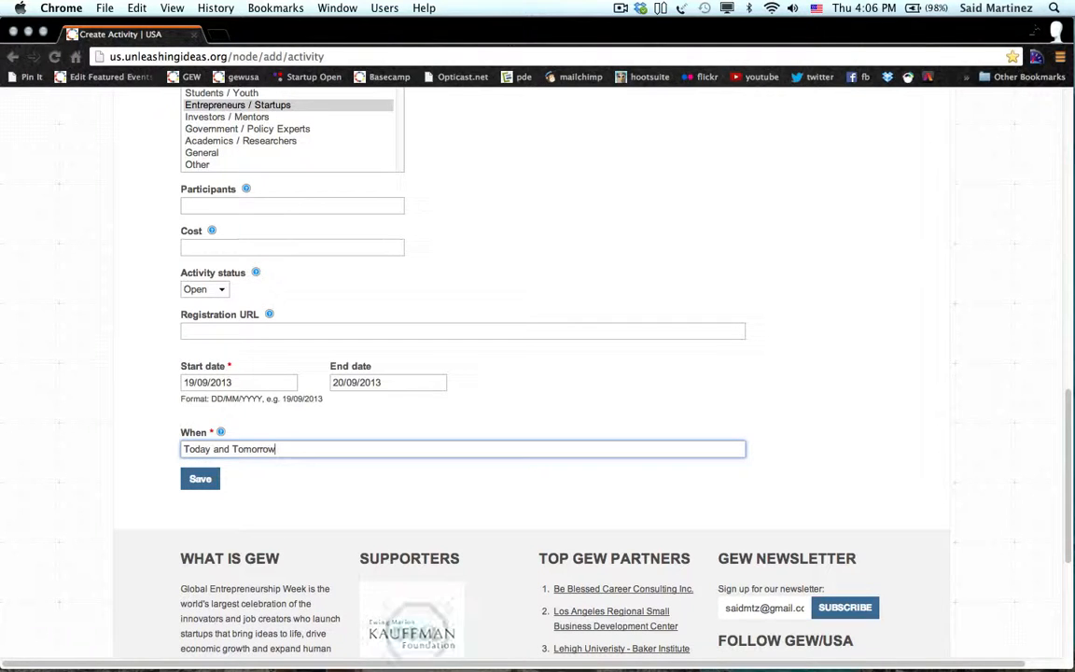
click(201, 479)
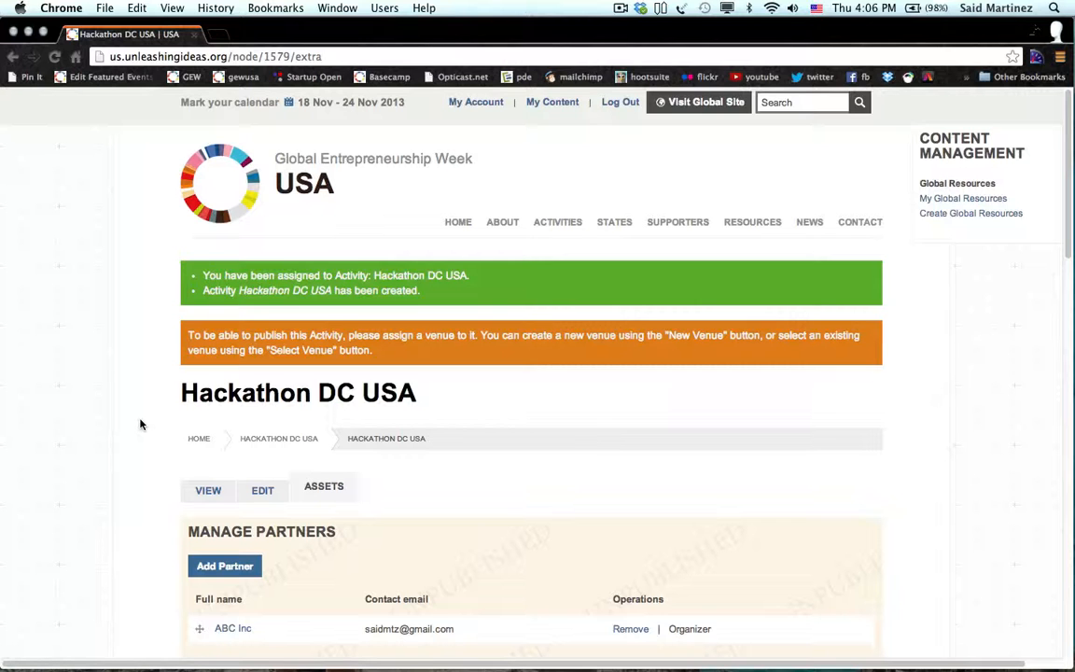
Scroll the Hackathon DC USA Assets tab to review partner ABC Inc and the empty venue section.
scroll(140, 425, down, 4)
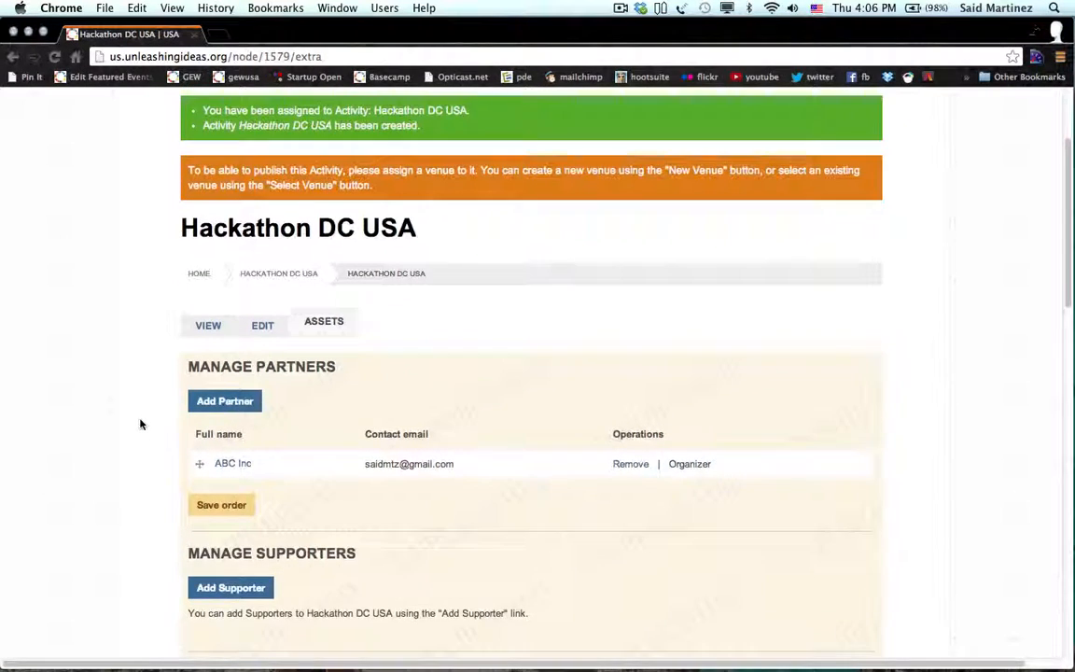
scroll(140, 425, down, 2)
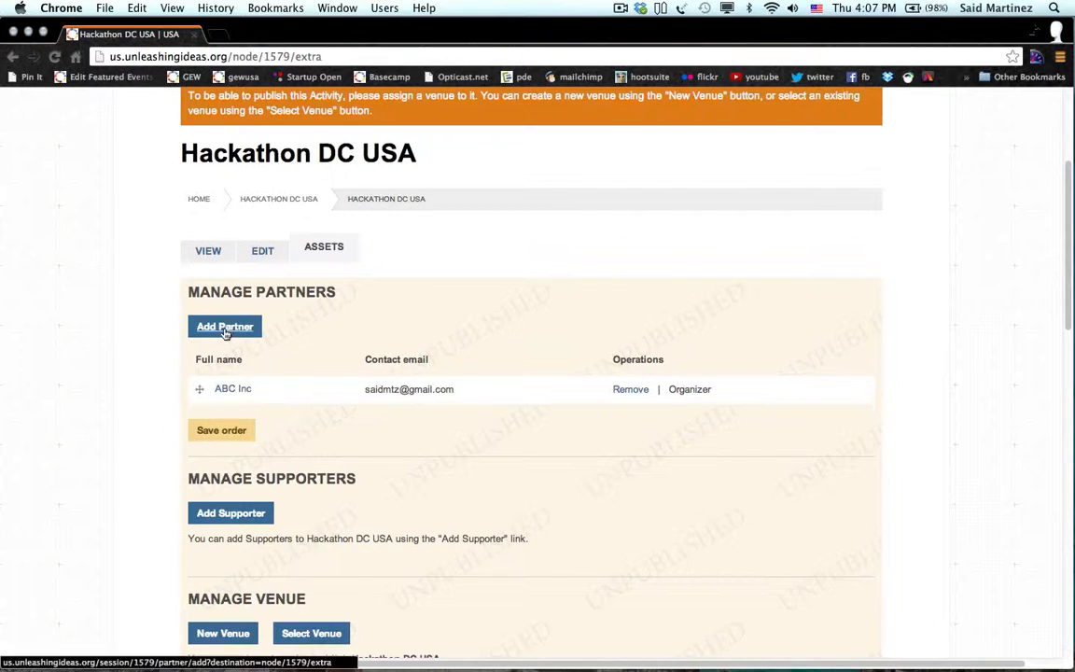
scroll(143, 487, down, 1)
scroll(143, 487, down, 5)
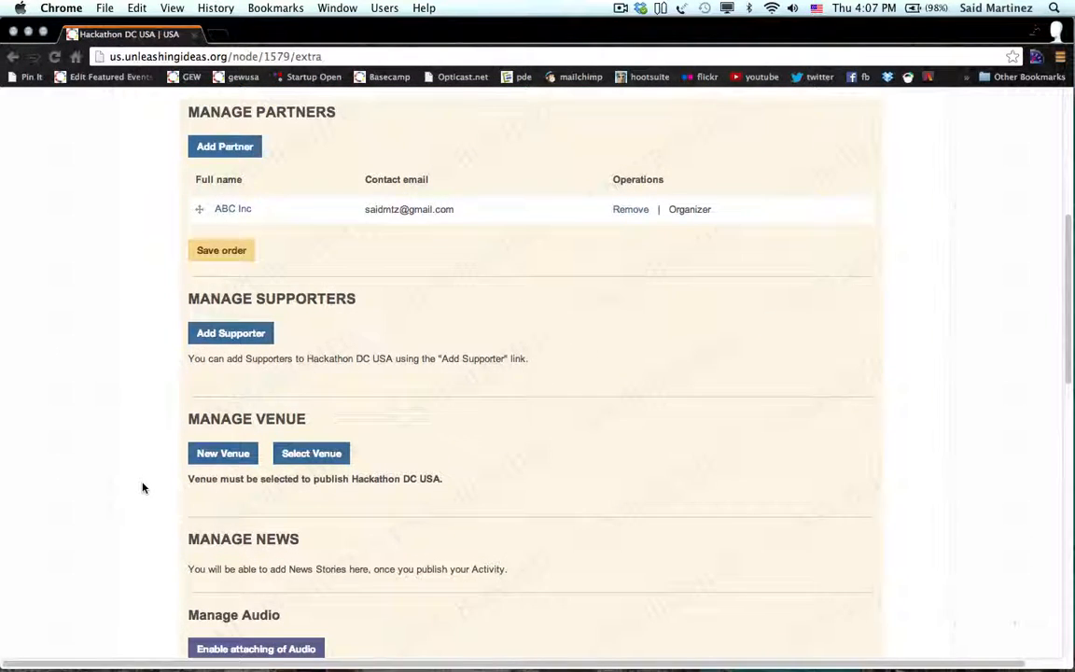
scroll(143, 487, down, 2)
scroll(143, 487, down, 10)
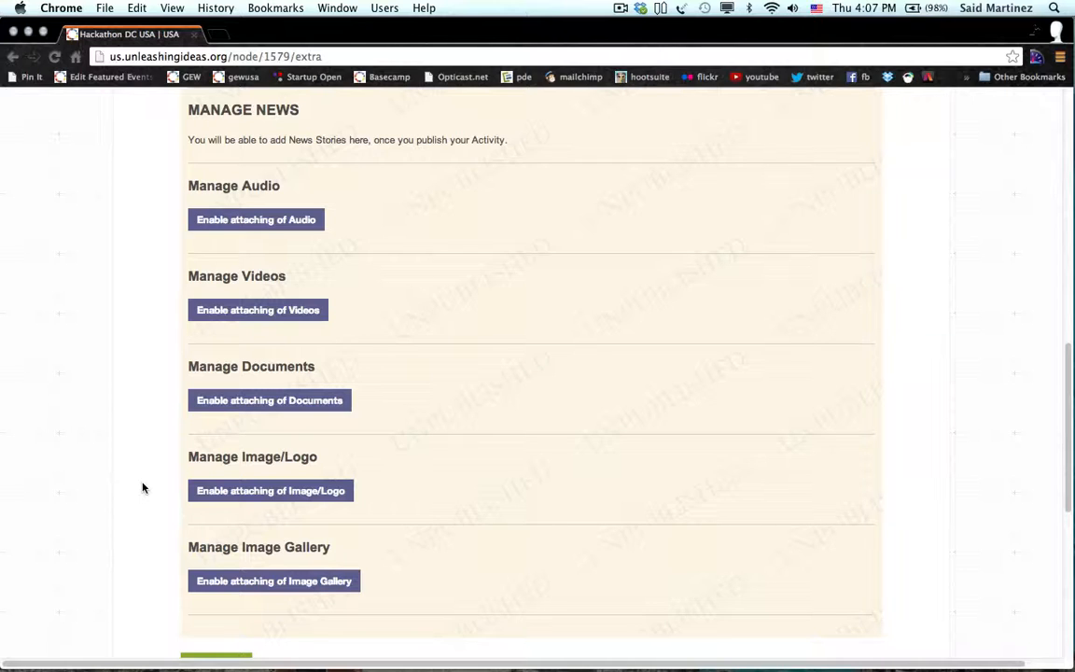
scroll(143, 487, down, 3)
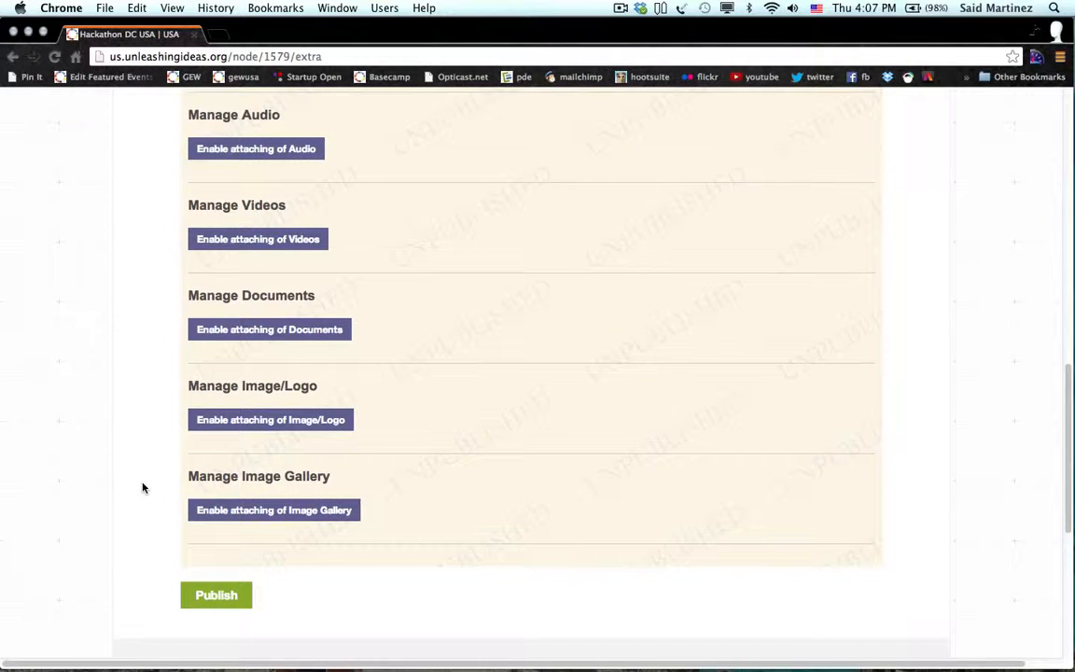
scroll(143, 487, up, 6)
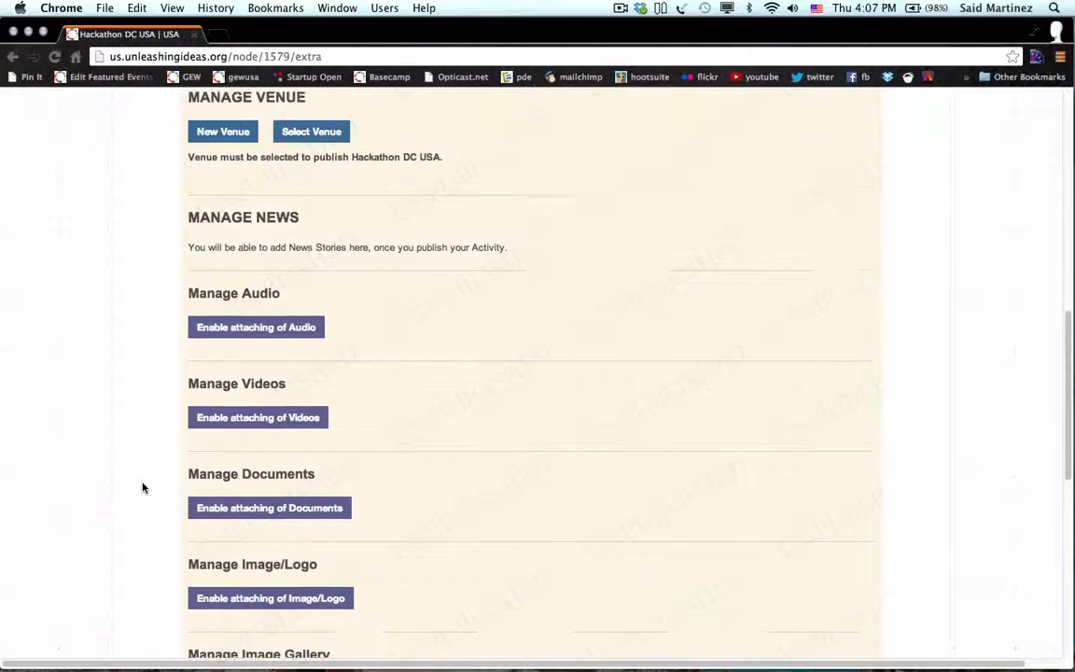
scroll(143, 487, up, 5)
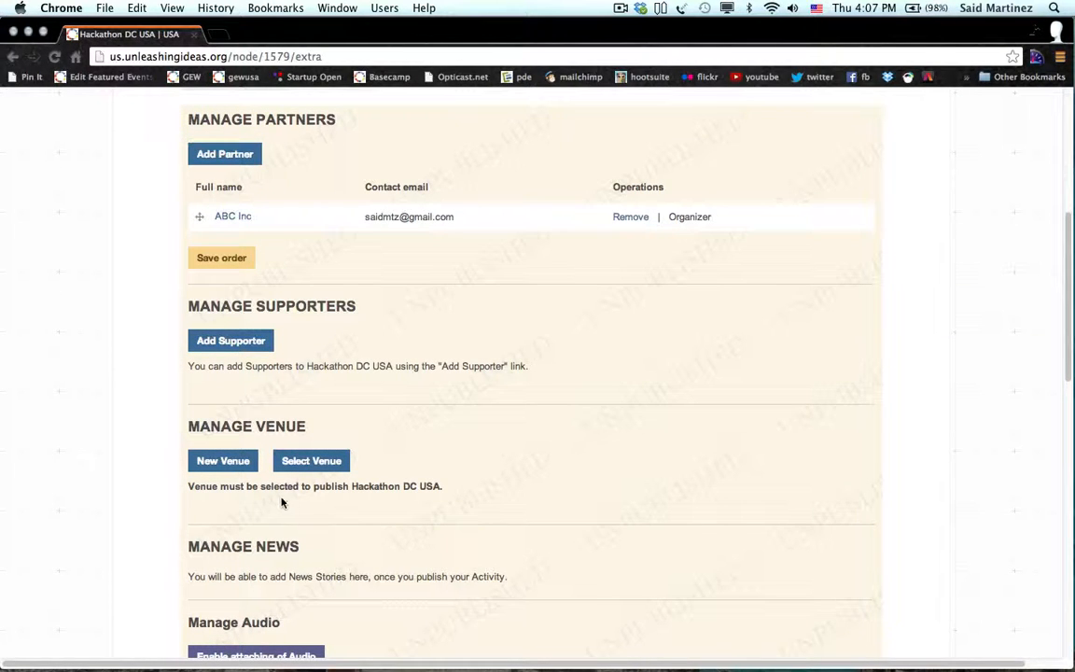
Create a new venue 'DC GEW GLobal Office' at 2400 N ST NW, suite 603.
click(228, 464)
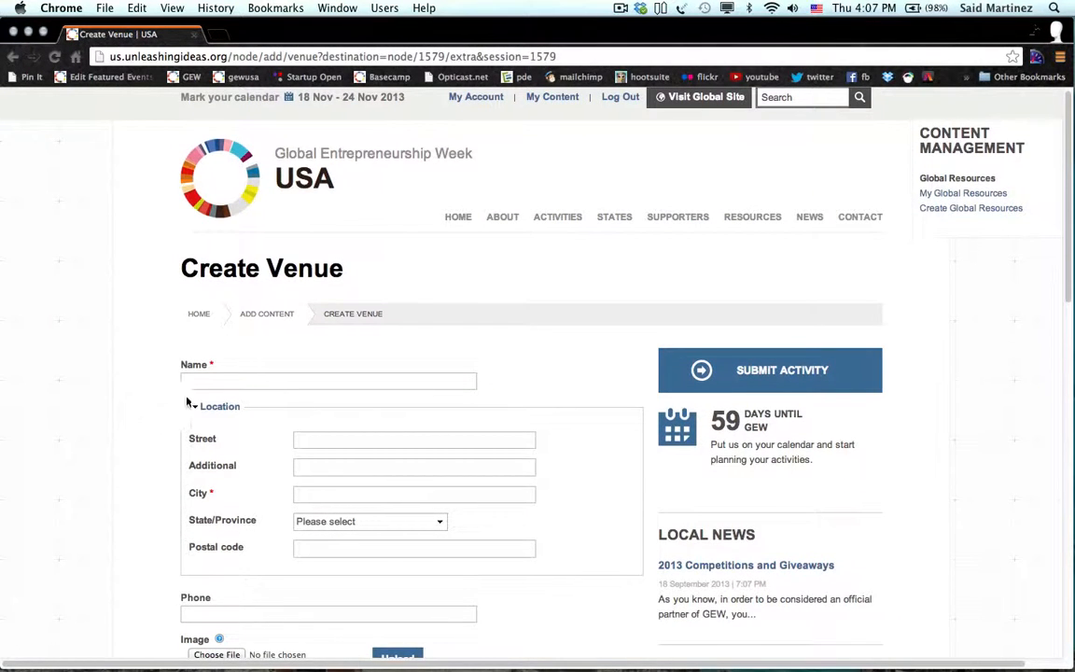
click(196, 384)
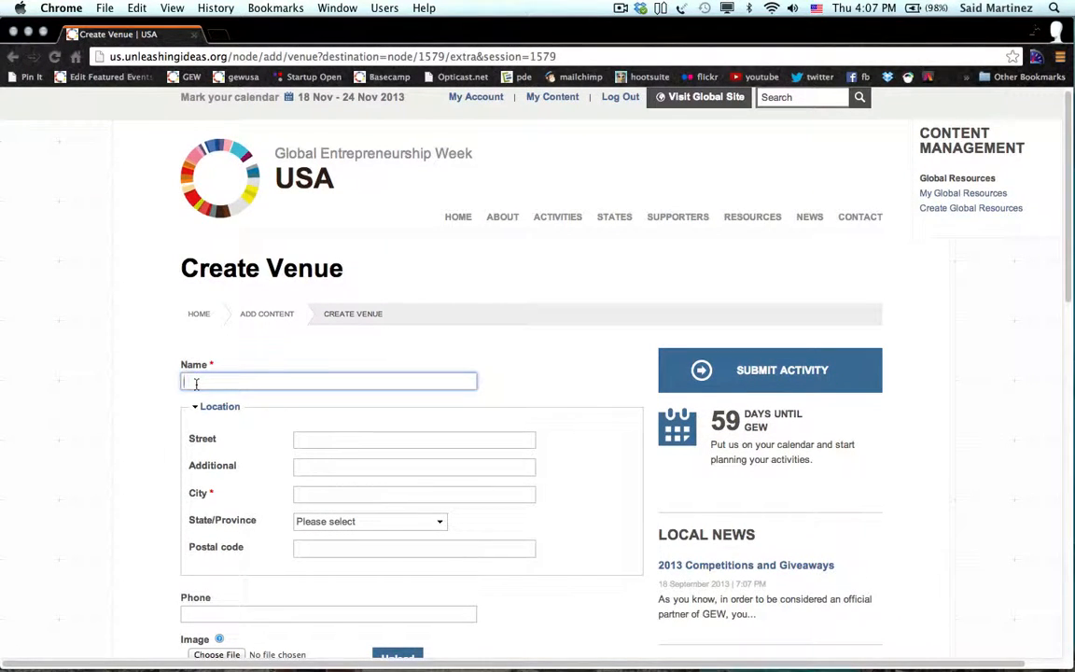
text(DC GEW GLobal Office)
click(341, 441)
text(2400 )
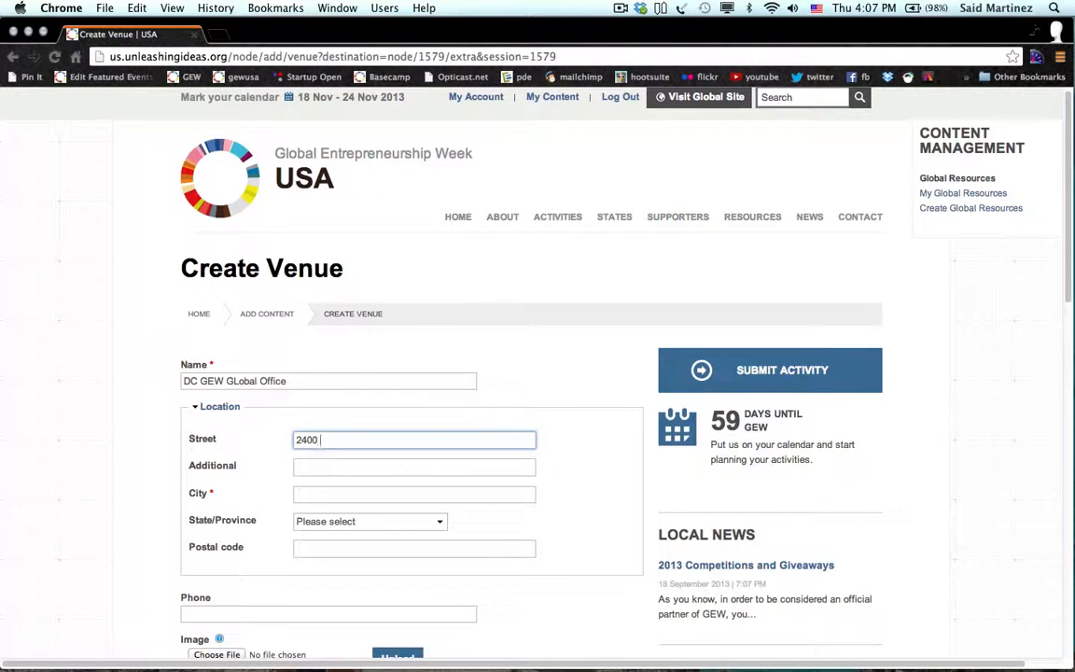
text(N ST NW suti)
key(BackSpace)
key(BackSpace)
text(ite)
key(BackSpace)
key(BackSpace)
key(BackSpace)
key(BackSpace)
key(BackSpace)
key(BackSpace)
key(Tab)
text(suite 603)
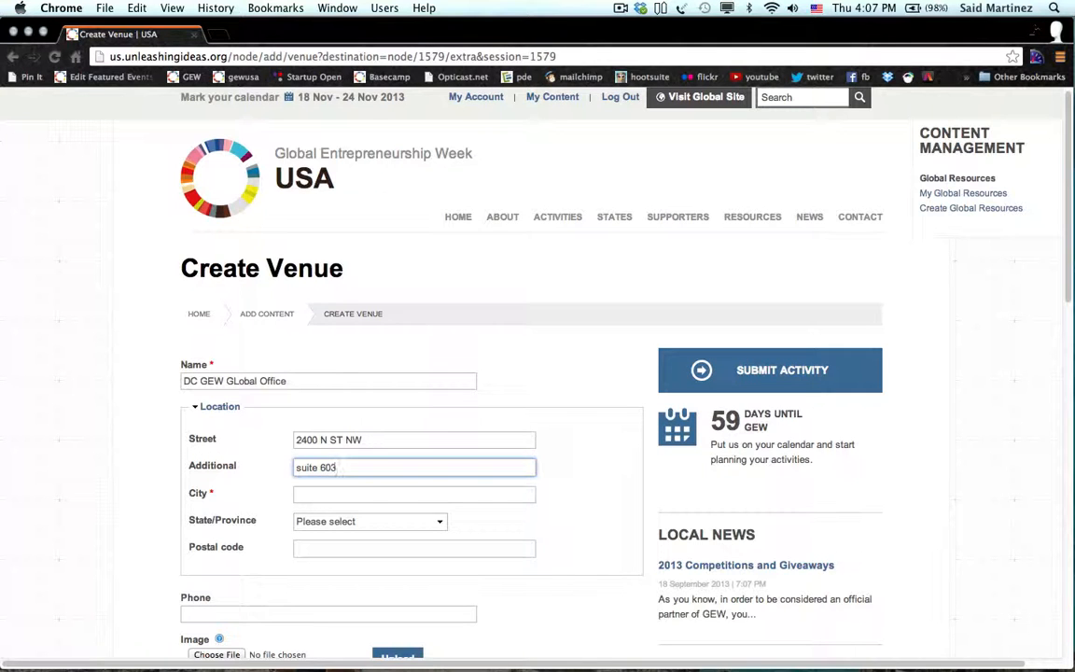
Enter city Washington, state District Of Columbia and postal code 20037 for the venue.
key(Tab)
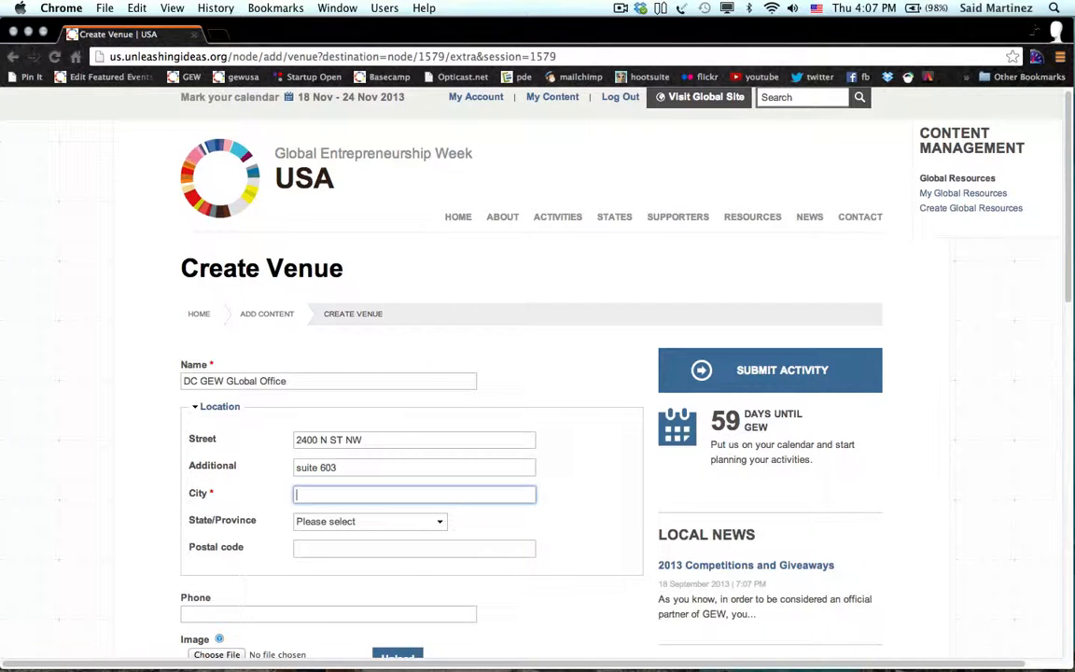
text(Washington)
key(Tab)
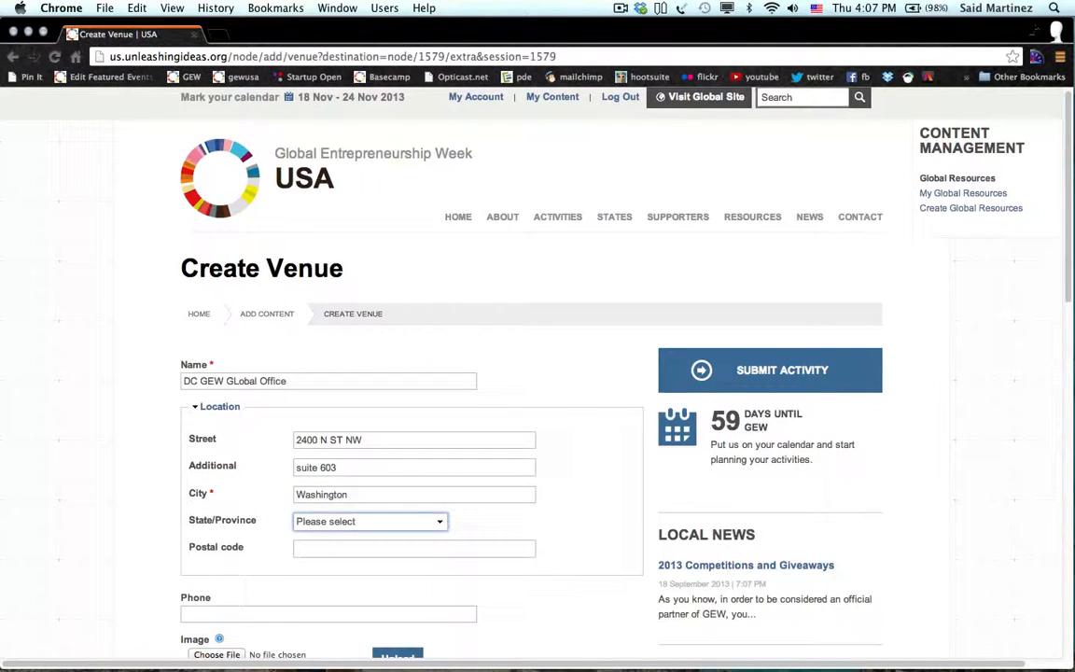
text(District Of Columbia)
click(328, 547)
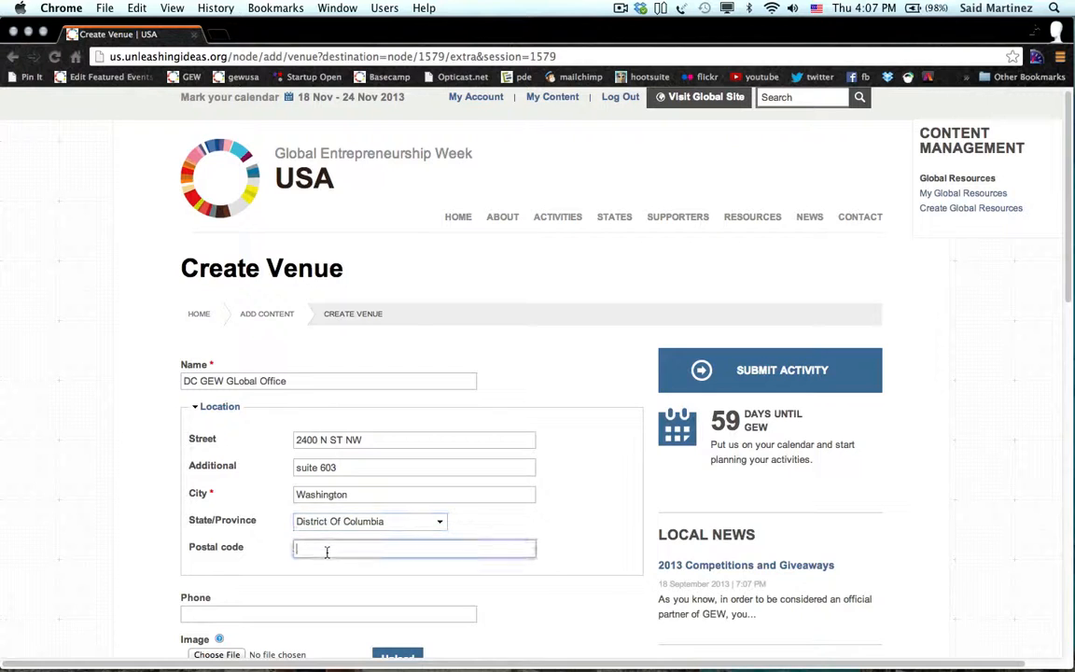
text(2000)
key(BackSpace)
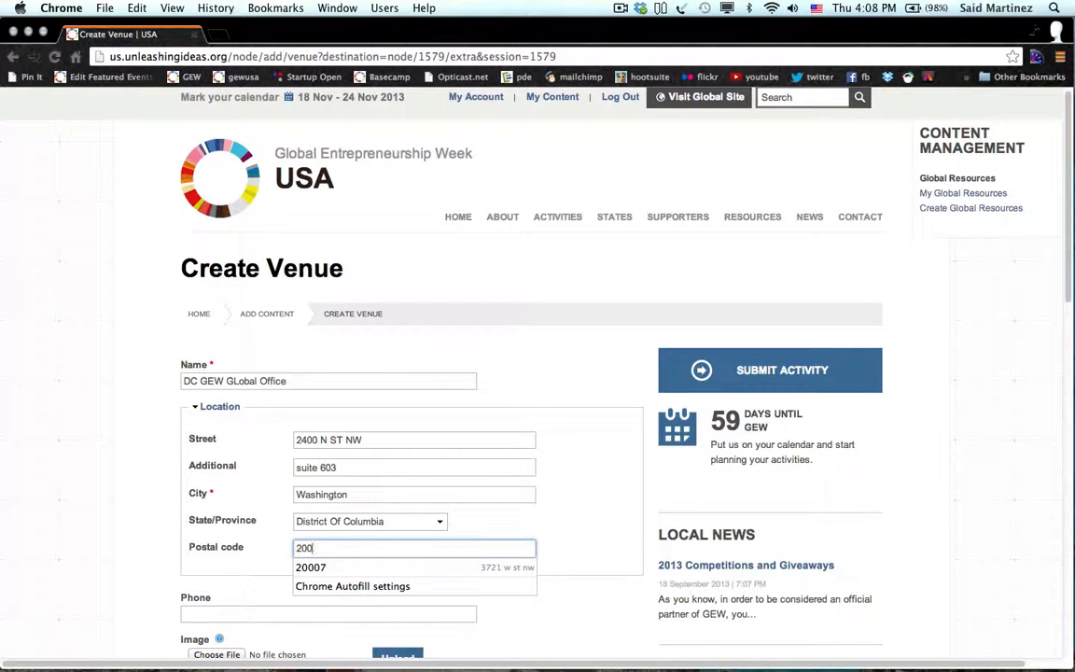
text(037)
key(Tab)
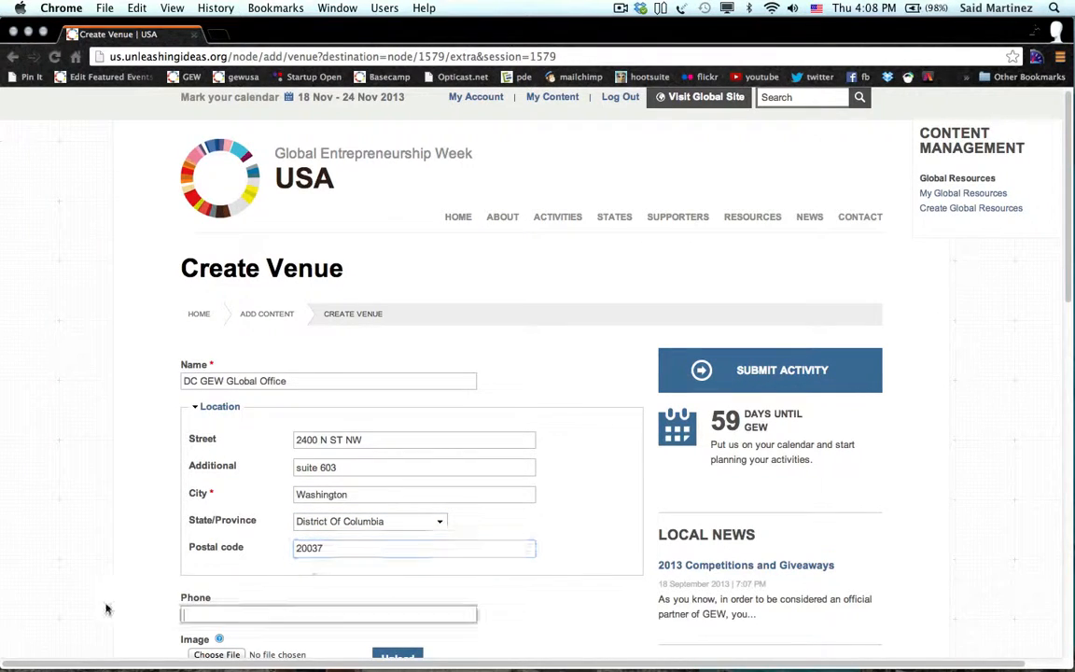
scroll(80, 612, down, 5)
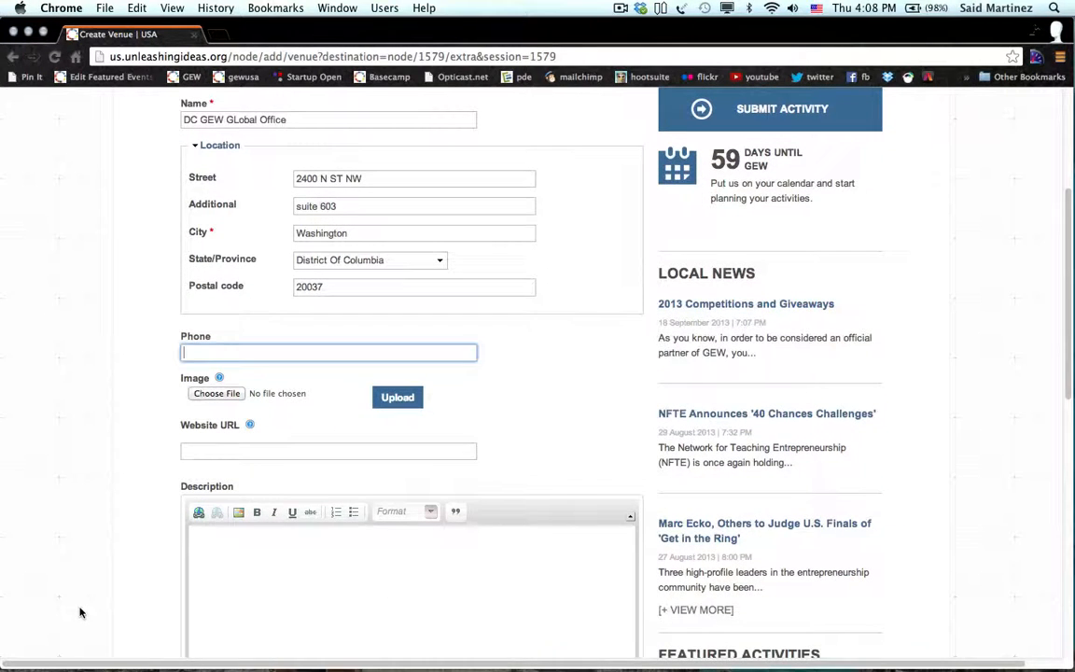
text(555 555 5555)
click(86, 460)
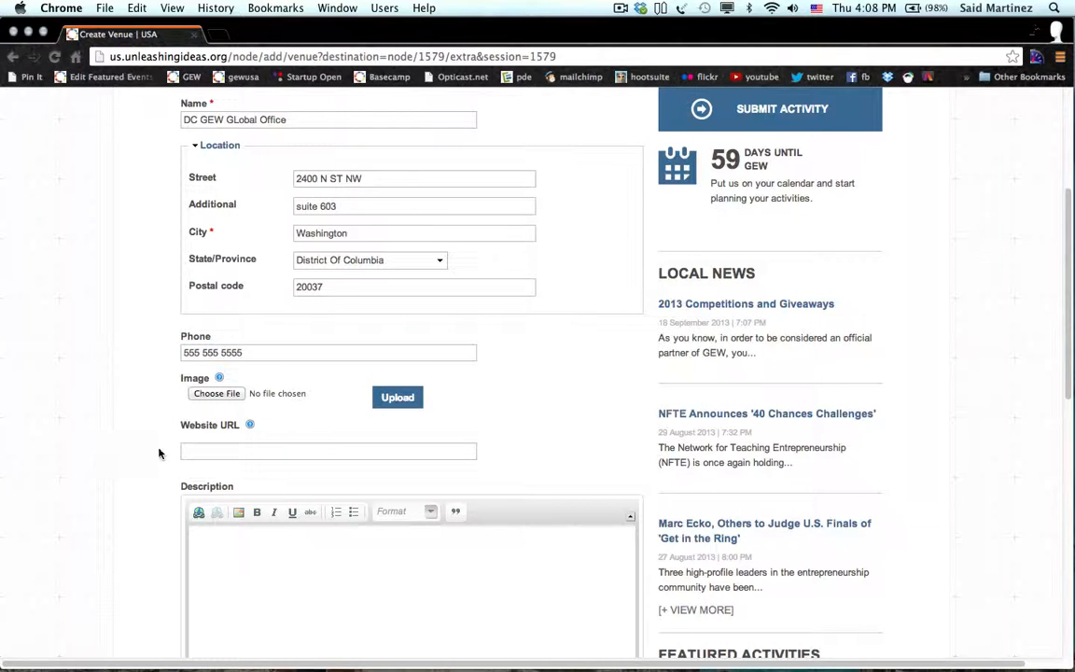
scroll(159, 454, down, 1)
scroll(158, 453, down, 3)
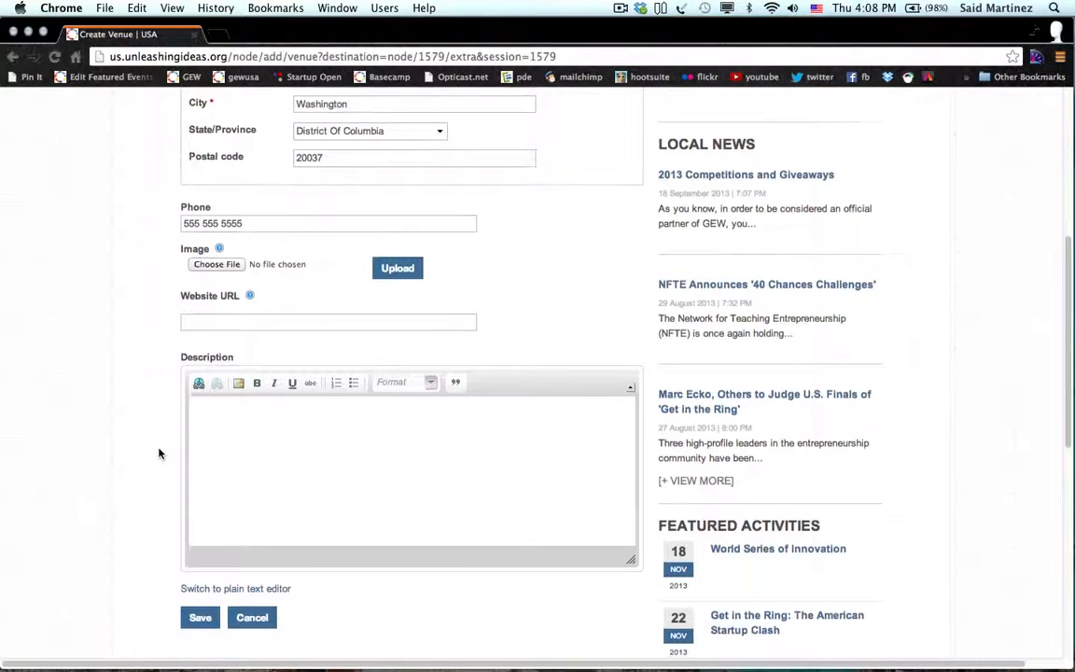
click(199, 323)
text(http://)
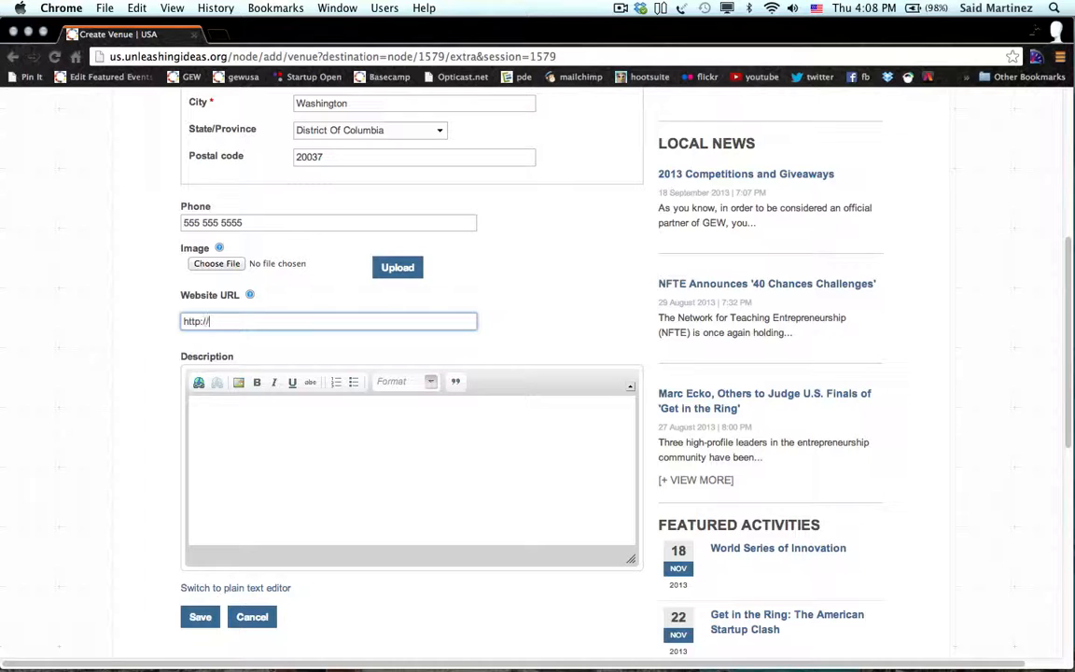
text(us.unleashingideas.org)
key(Tab)
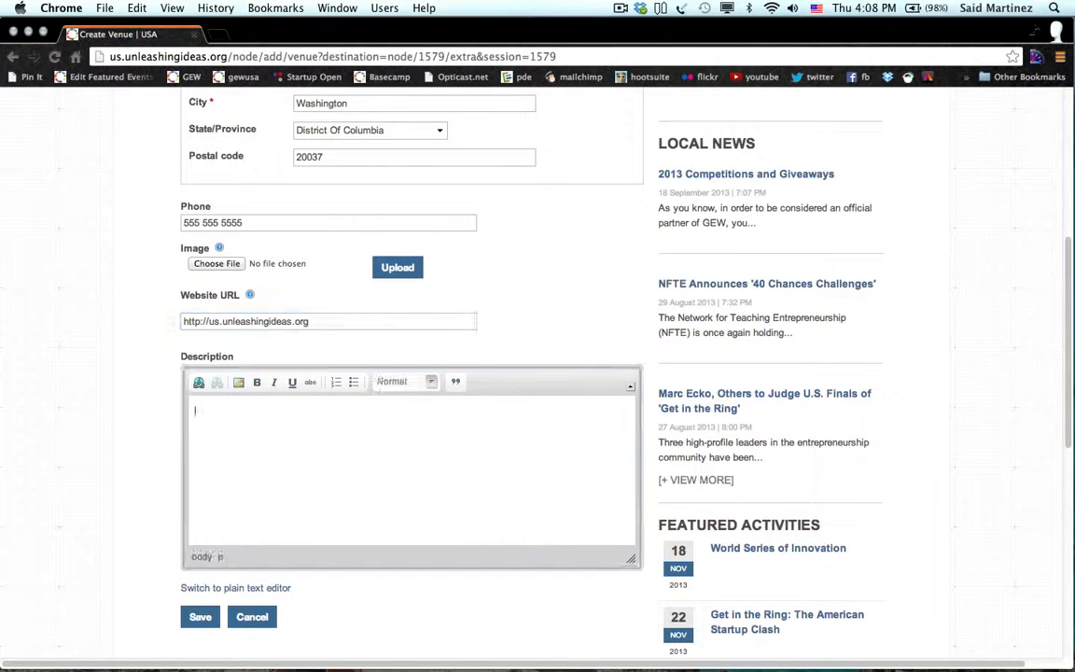
Add the description 'DC GLobal office' and save the venue.
text(bC GLobal O)
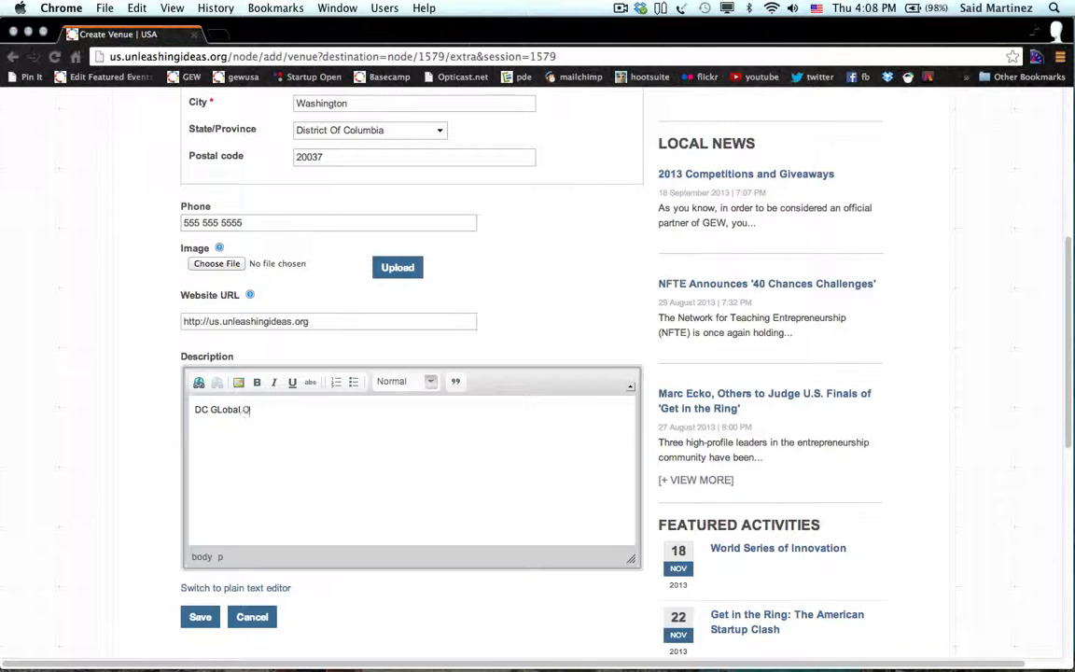
key(BackSpace)
text(office)
scroll(140, 463, down, 2)
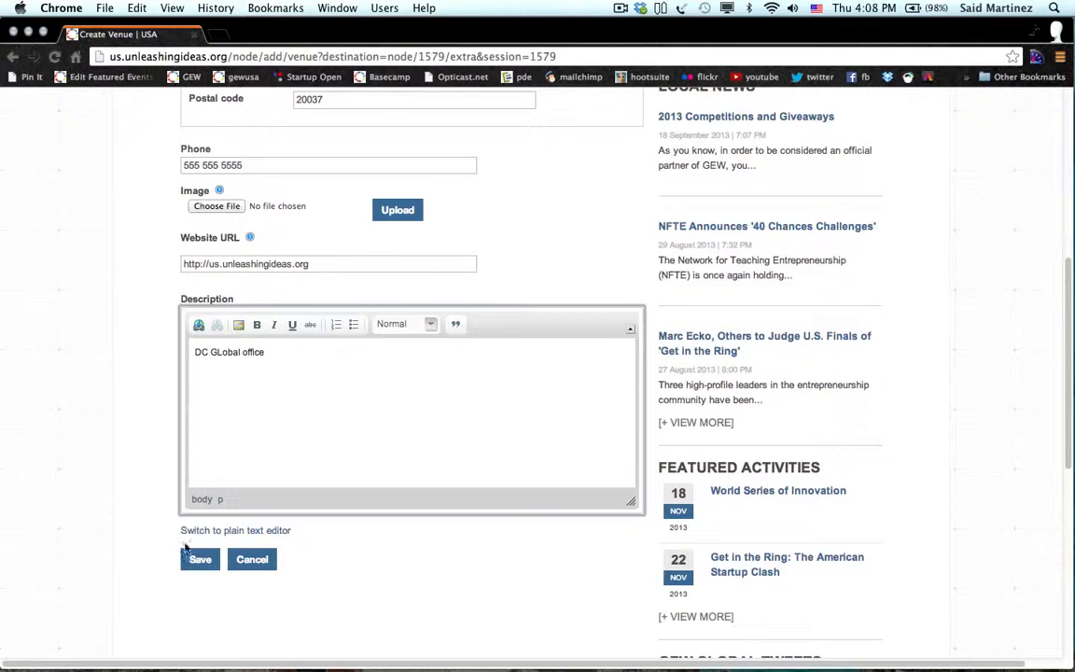
click(196, 564)
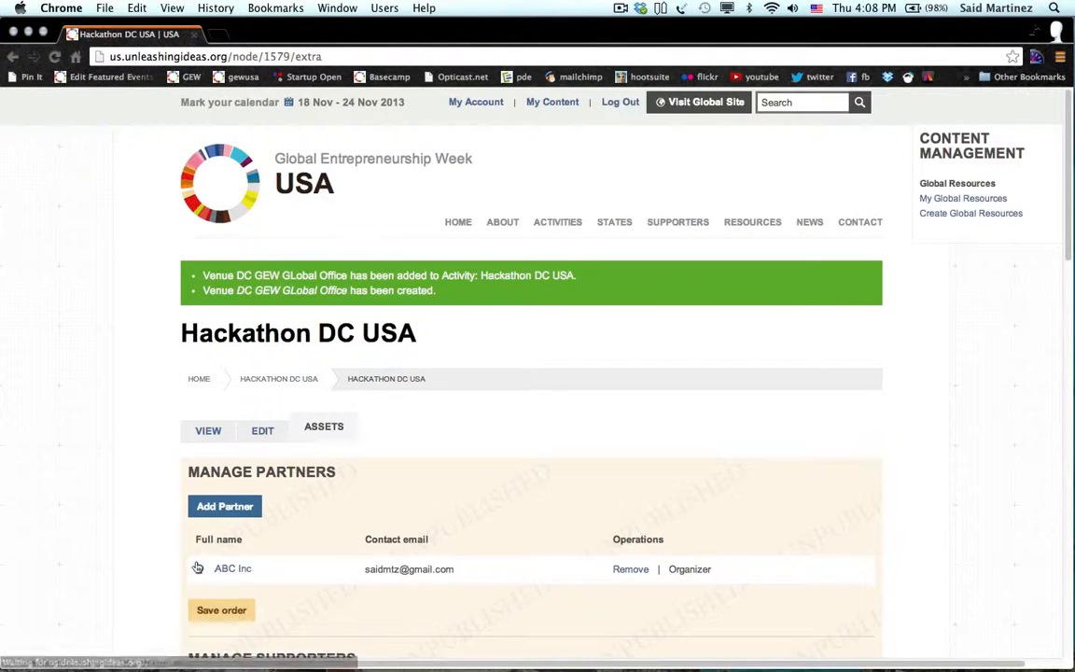
Scroll to the bottom of the Assets tab and publish Hackathon DC USA.
scroll(127, 546, down, 5)
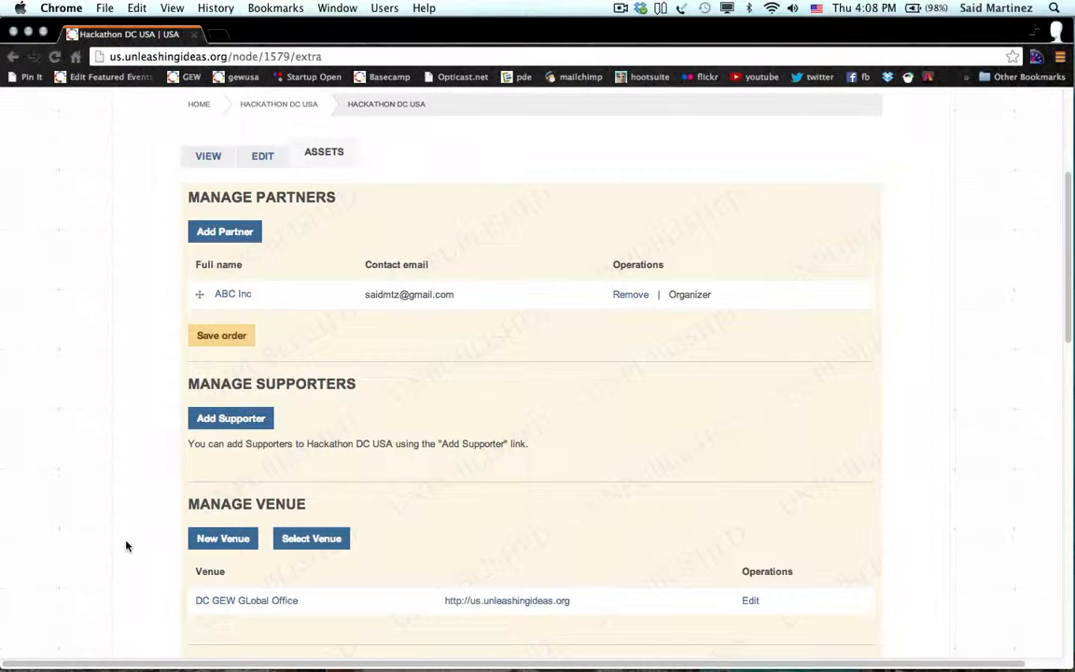
scroll(127, 546, down, 4)
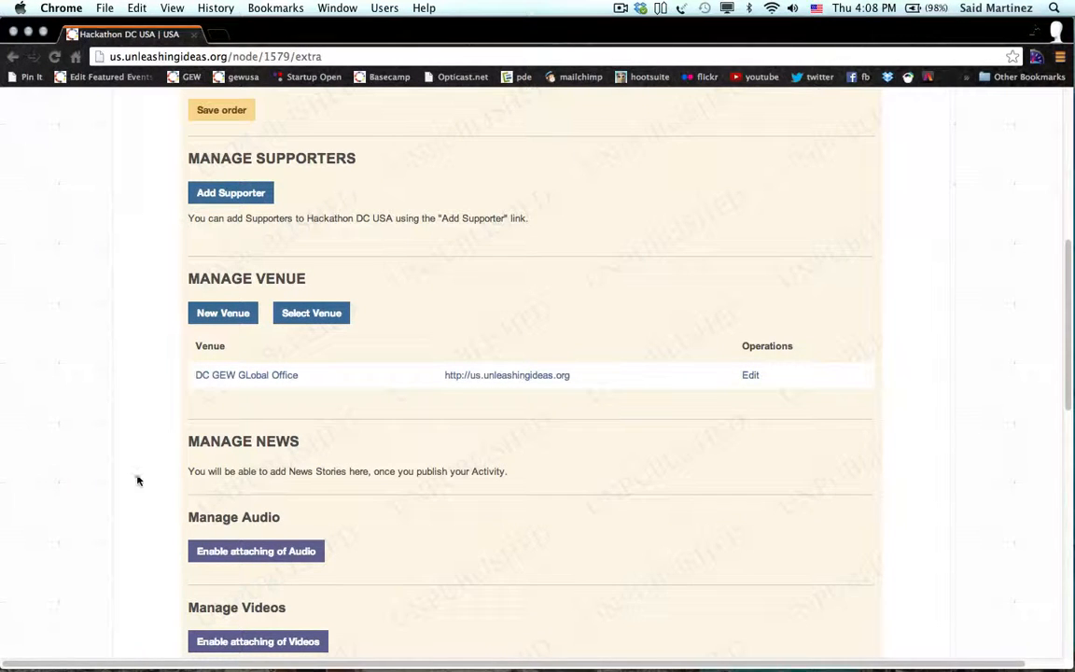
scroll(138, 481, down, 10)
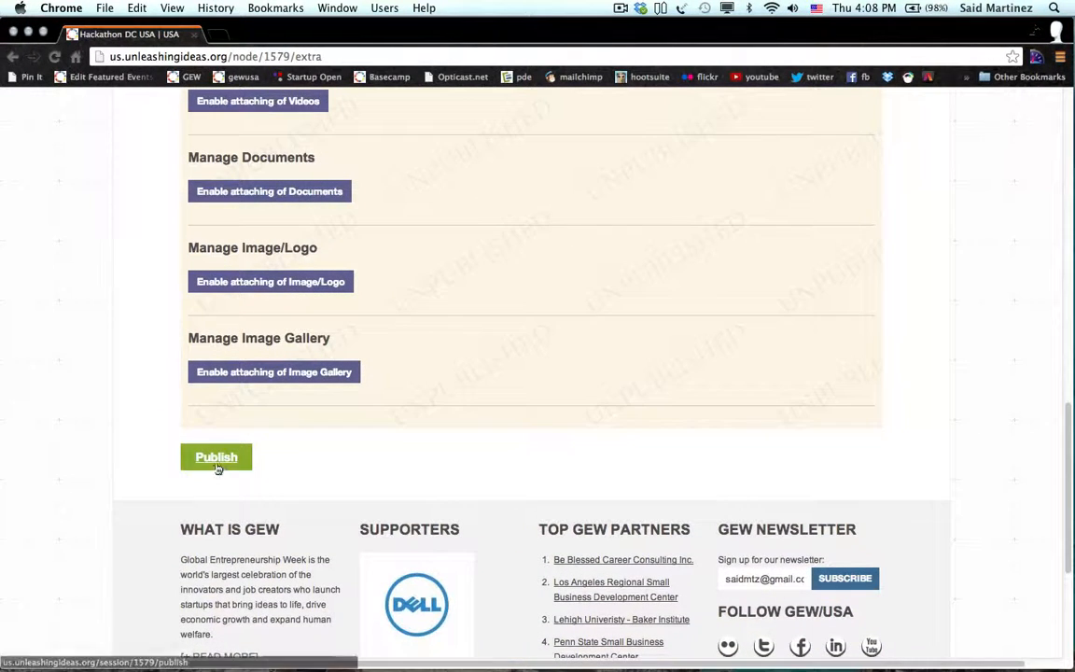
click(215, 458)
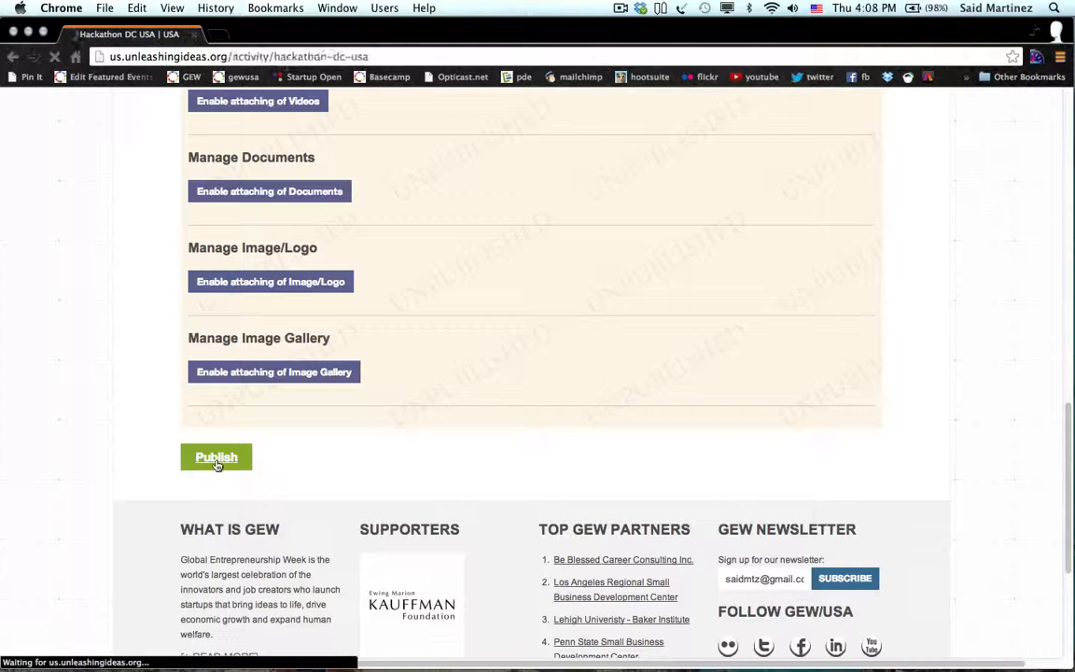